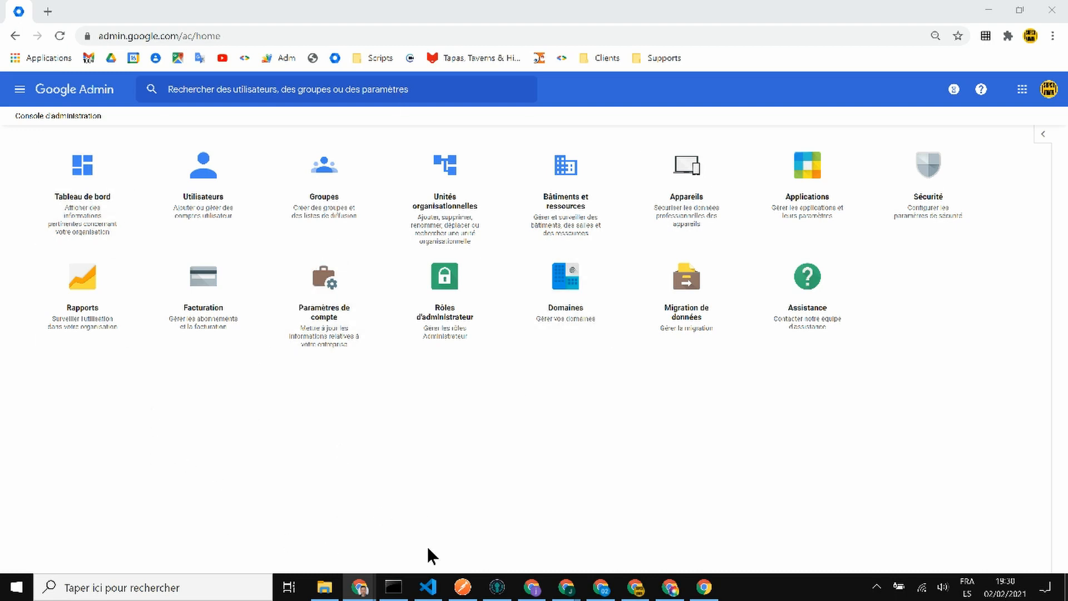
# - Open the Rôles d'administrateur list from the Admin console home page
pyautogui.click(448, 298)
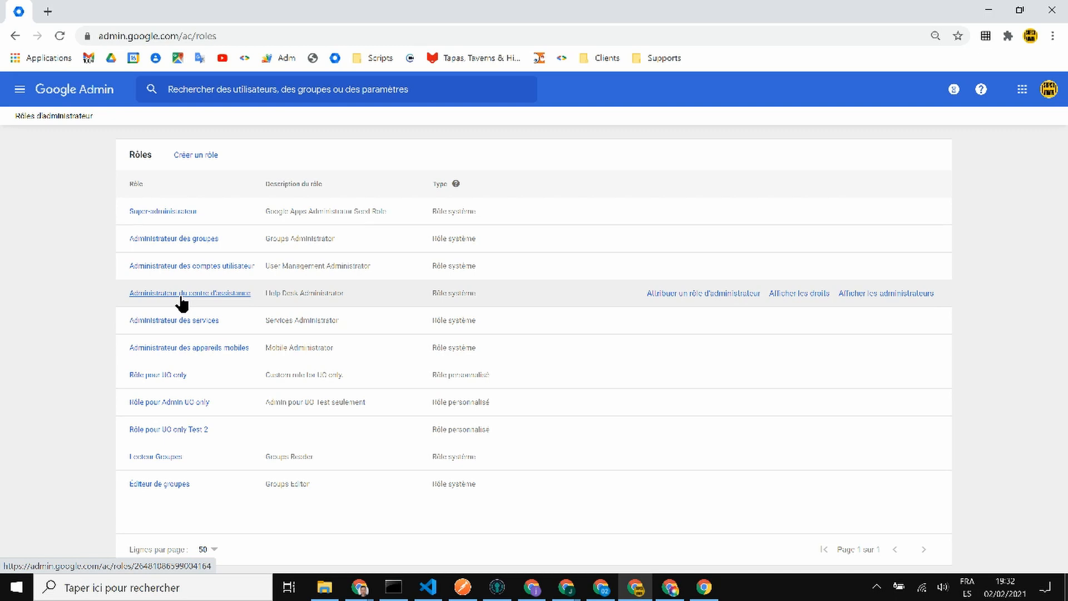
# - Open the Administrateur des groupes role and review its administrators: one user across all units
pyautogui.click(137, 238)
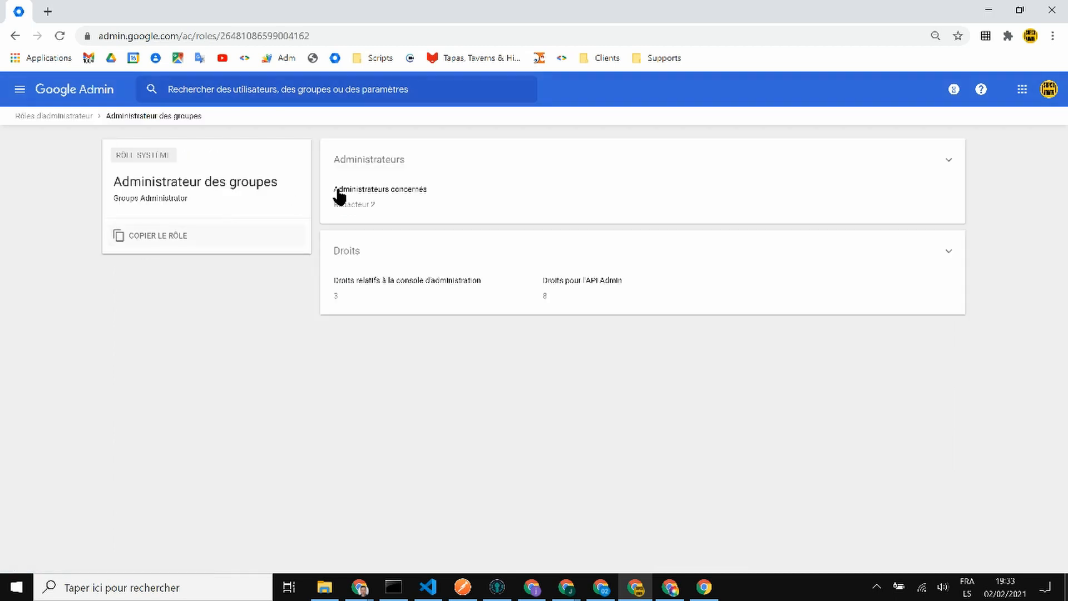
pyautogui.click(927, 178)
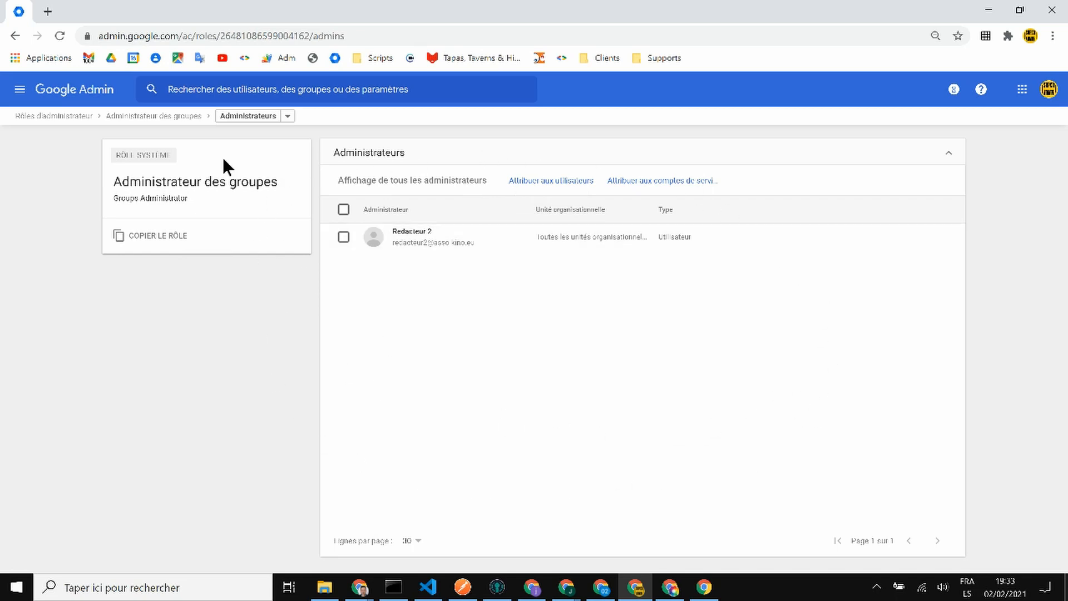
pyautogui.click(15, 35)
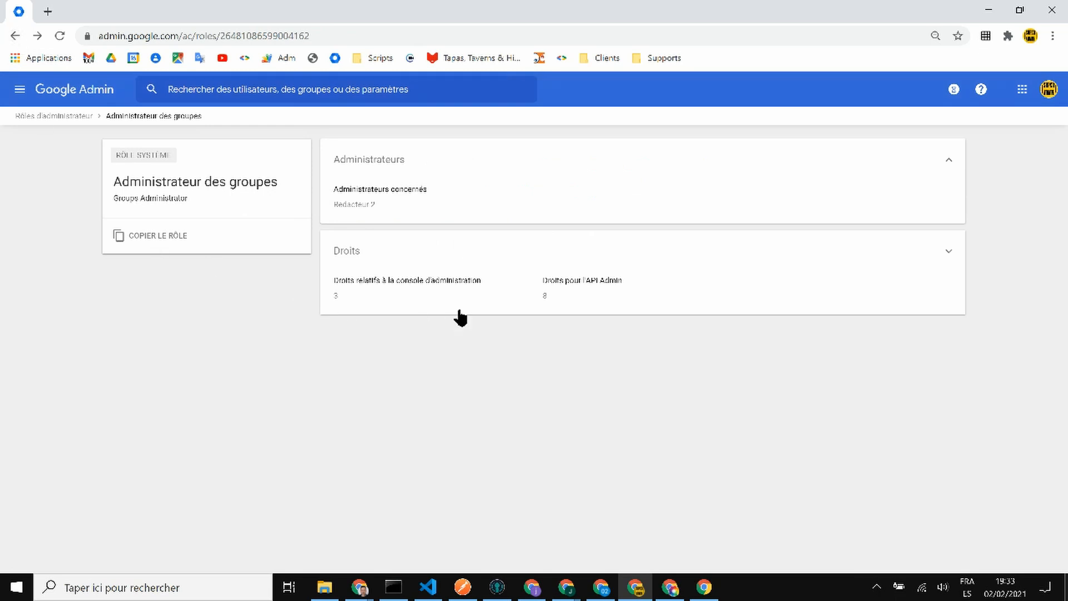
pyautogui.click(567, 196)
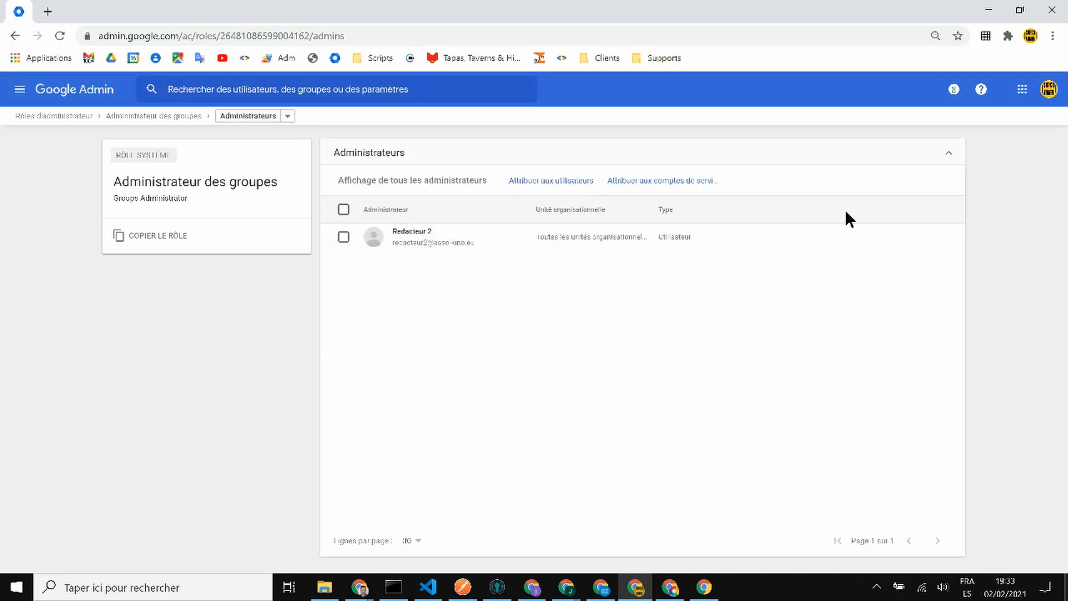
pyautogui.click(15, 36)
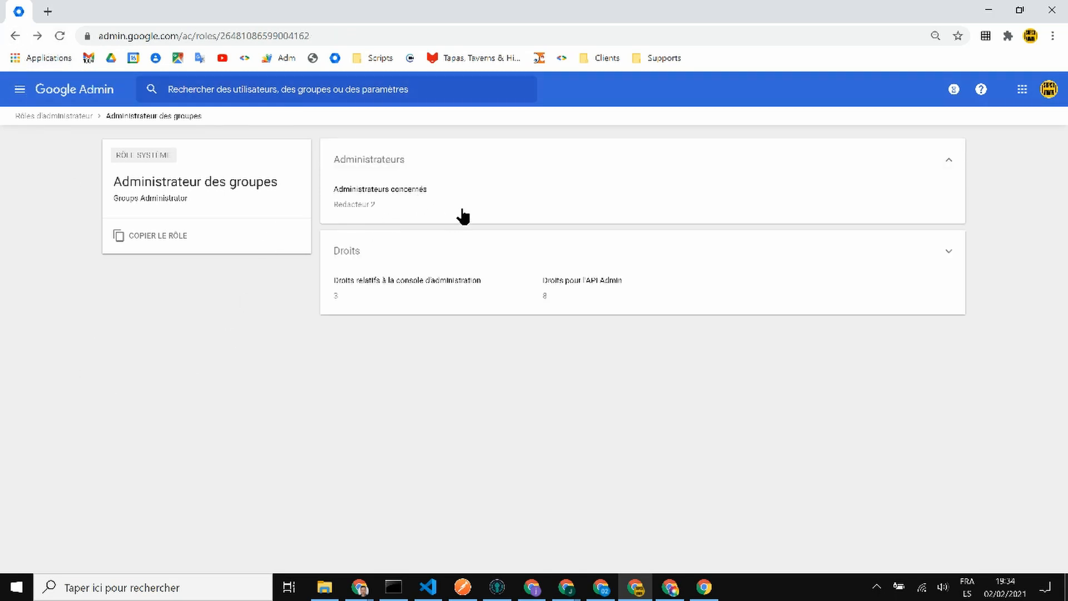
pyautogui.click(689, 203)
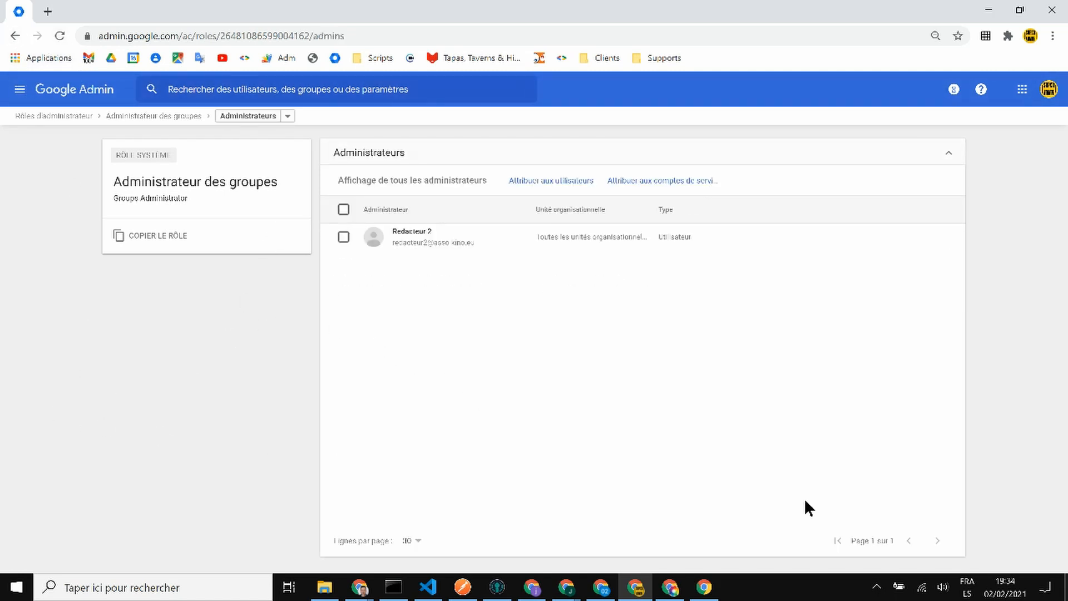
pyautogui.moveTo(806, 234)
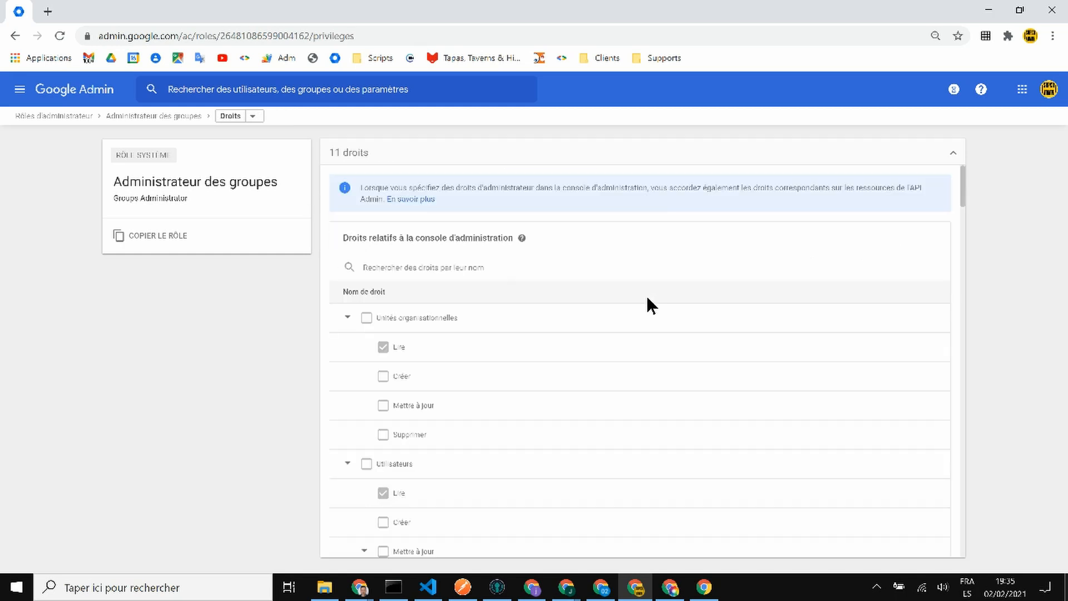
pyautogui.scroll(-4, 485, 315)
pyautogui.scroll(-15, 483, 315)
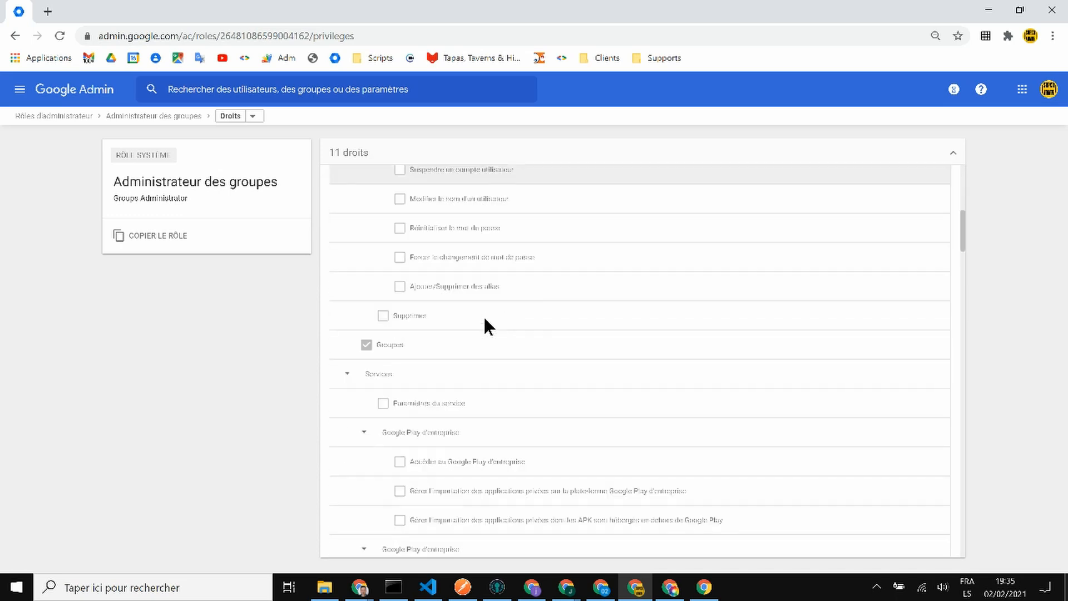
pyautogui.scroll(-3, 483, 315)
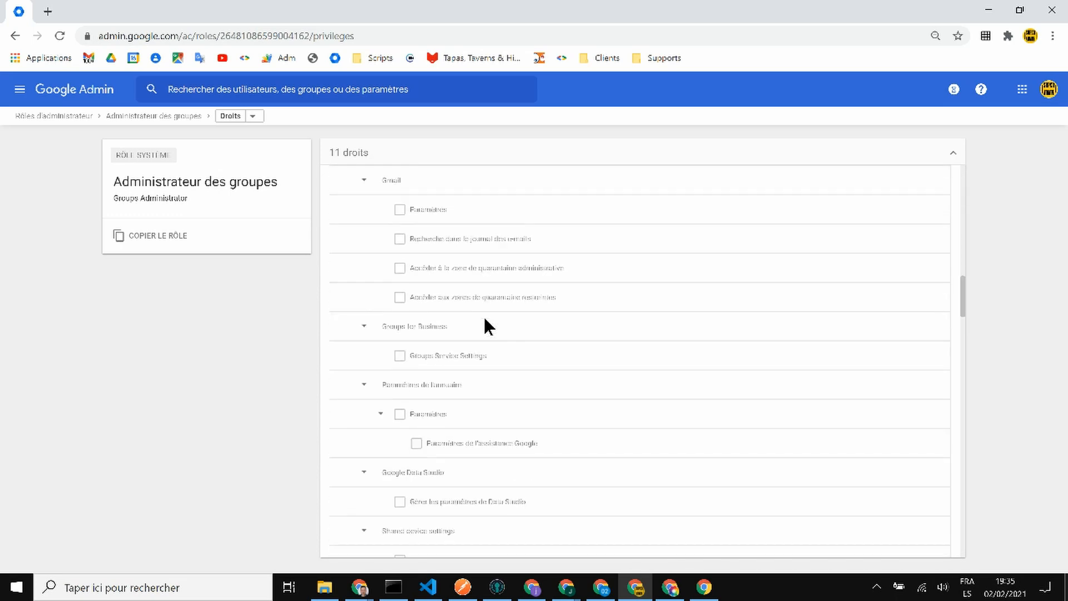
pyautogui.scroll(-7, 484, 315)
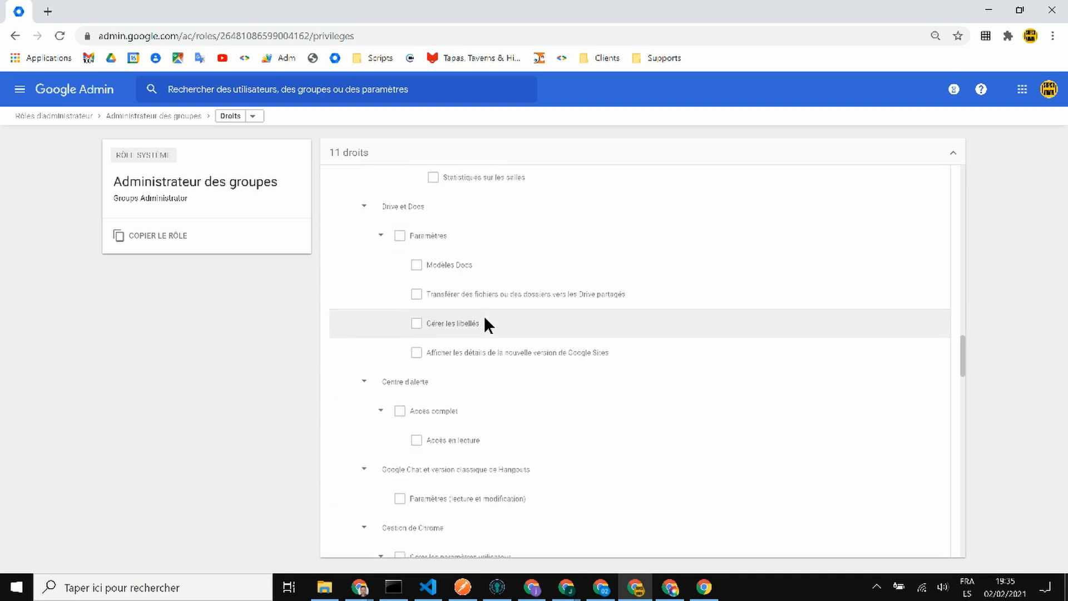
pyautogui.scroll(-11, 485, 325)
pyautogui.scroll(-9, 496, 327)
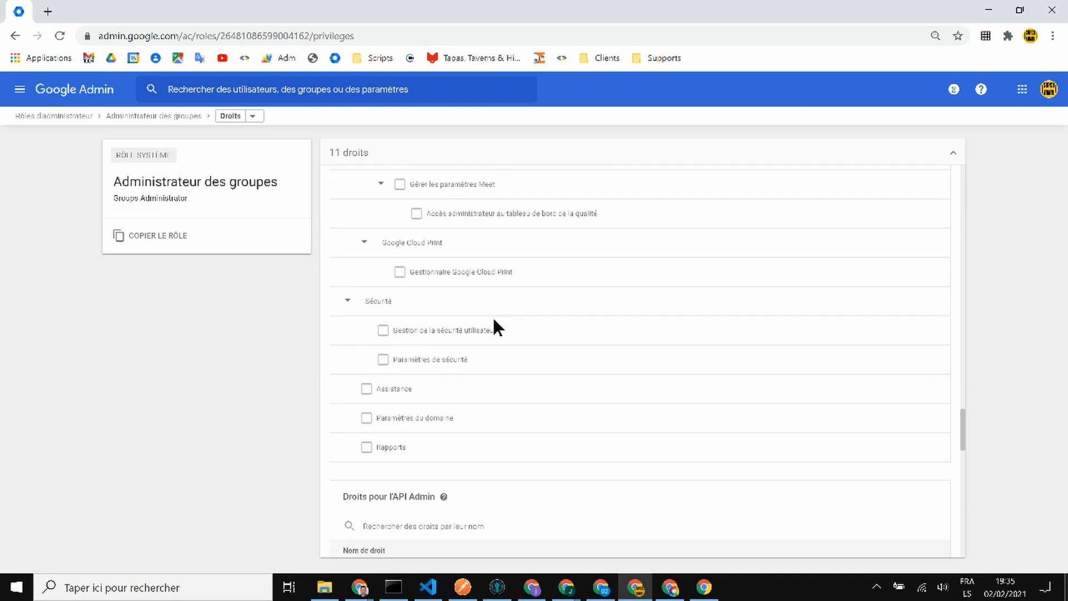
pyautogui.scroll(-9, 494, 320)
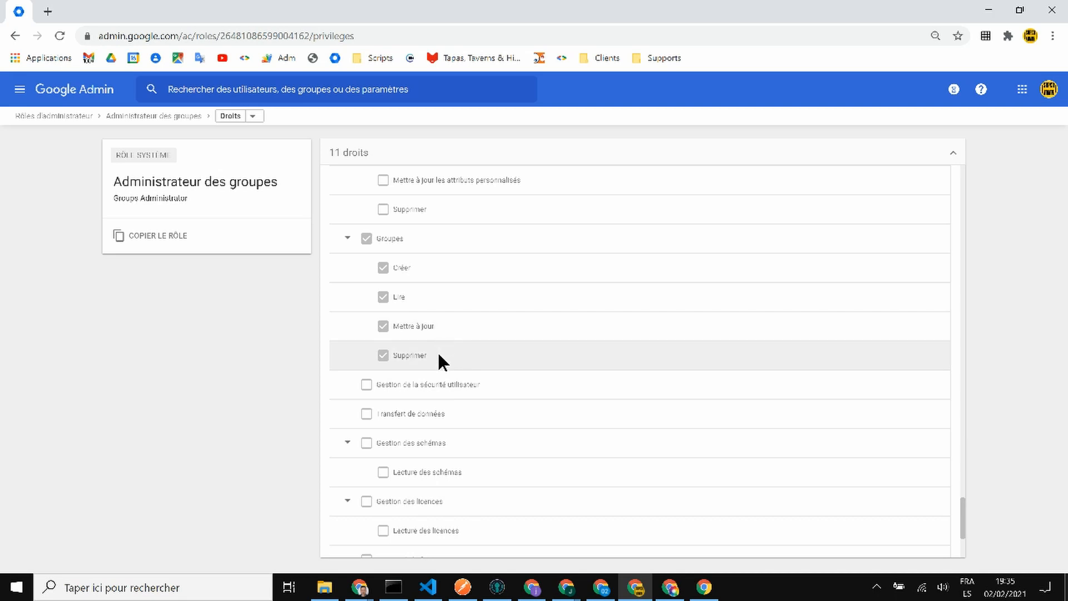
pyautogui.scroll(-3, 362, 249)
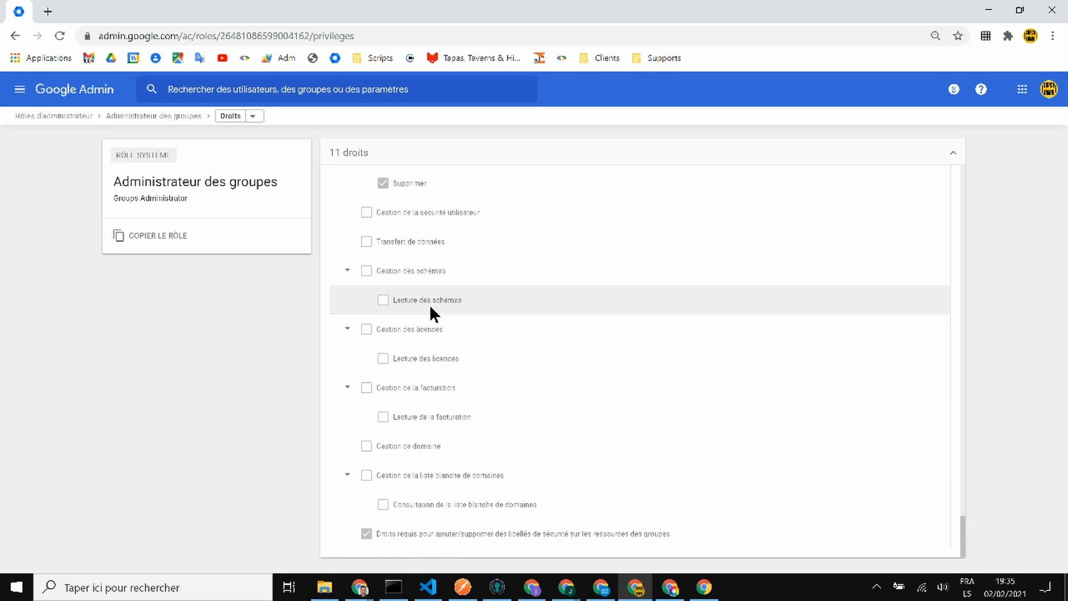
pyautogui.scroll(3, 369, 304)
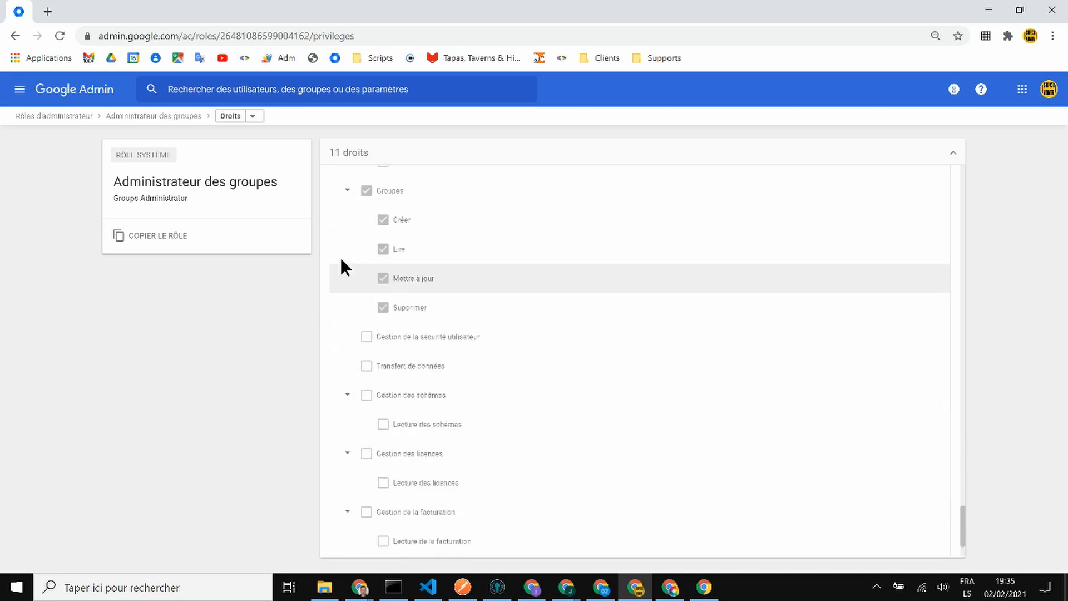
pyautogui.click(348, 275)
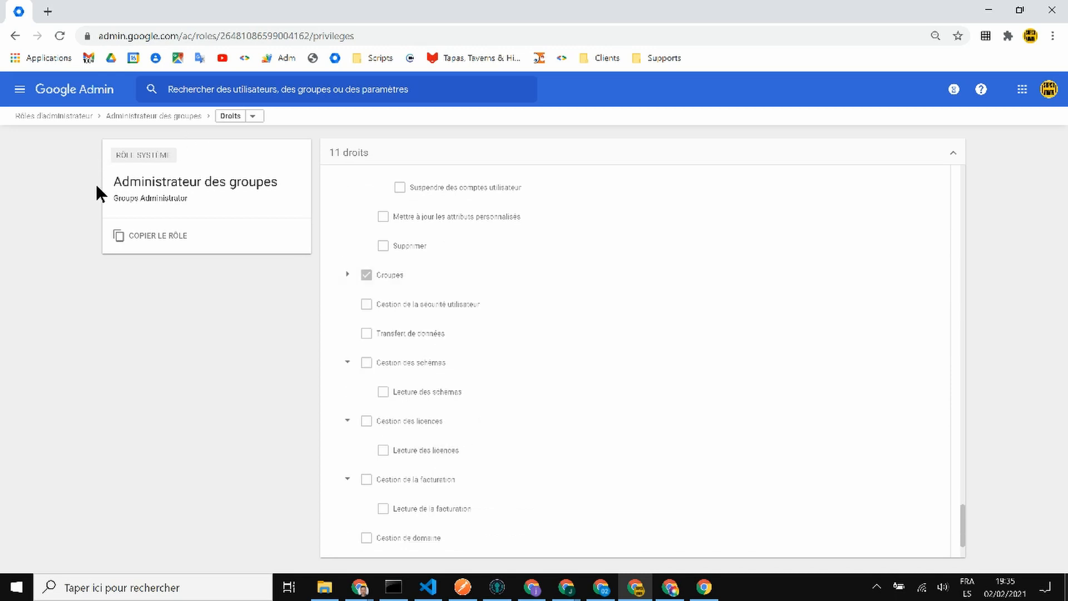
# - Assign the Administrateur du centre d'assistance role to the help desk test user
pyautogui.click(25, 115)
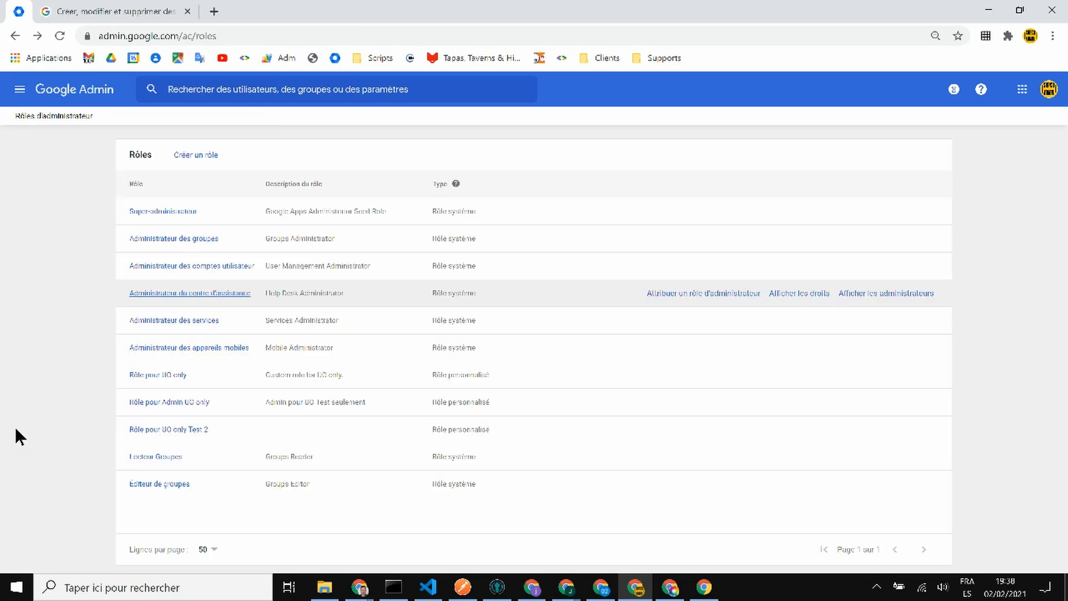
pyautogui.click(146, 294)
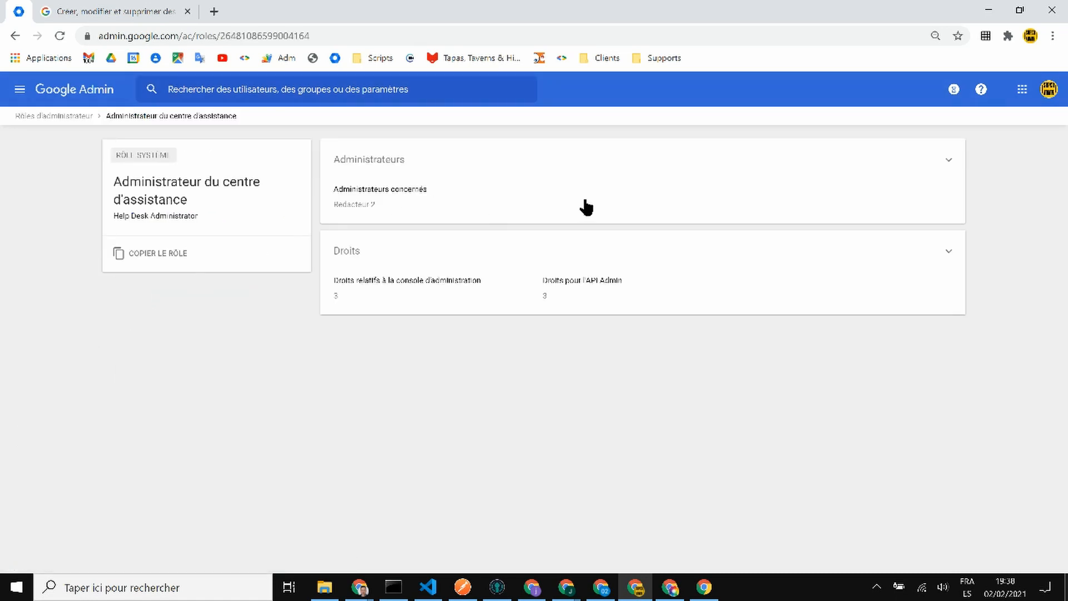
pyautogui.click(618, 199)
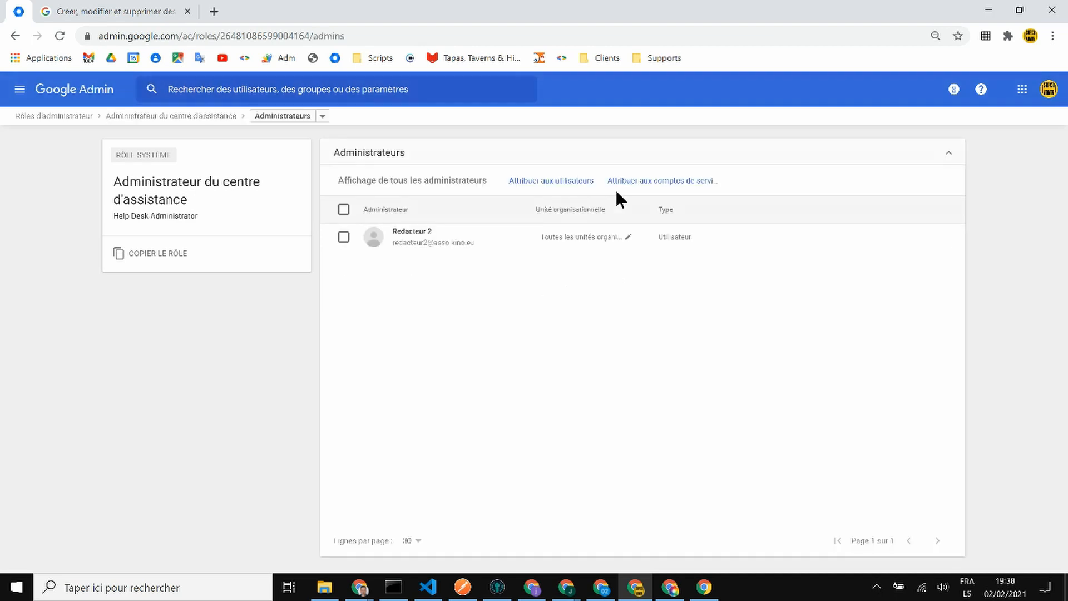
pyautogui.click(551, 178)
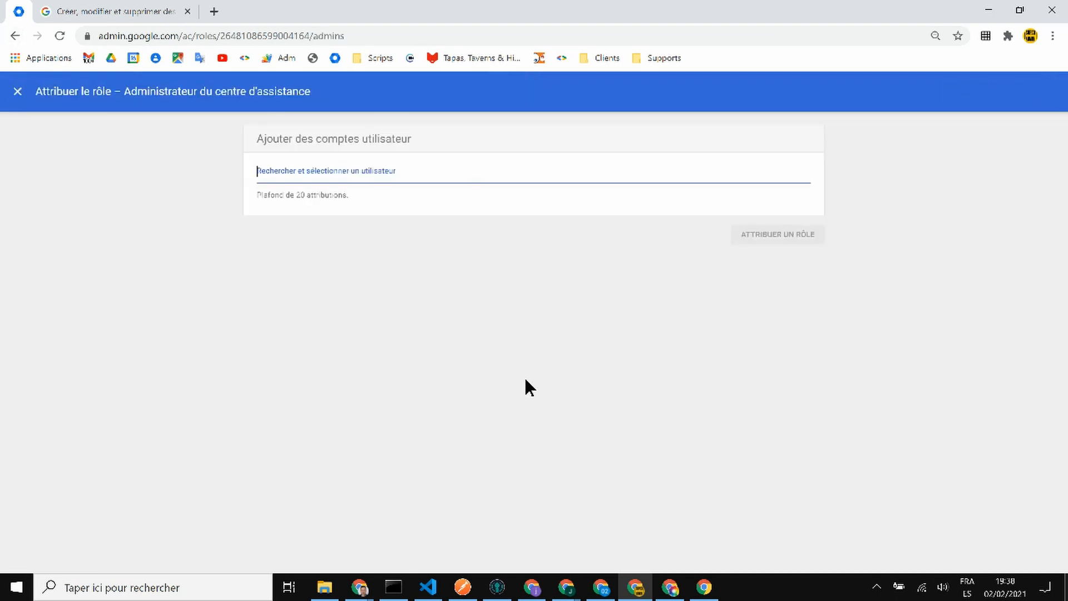
pyautogui.write('jeremi')
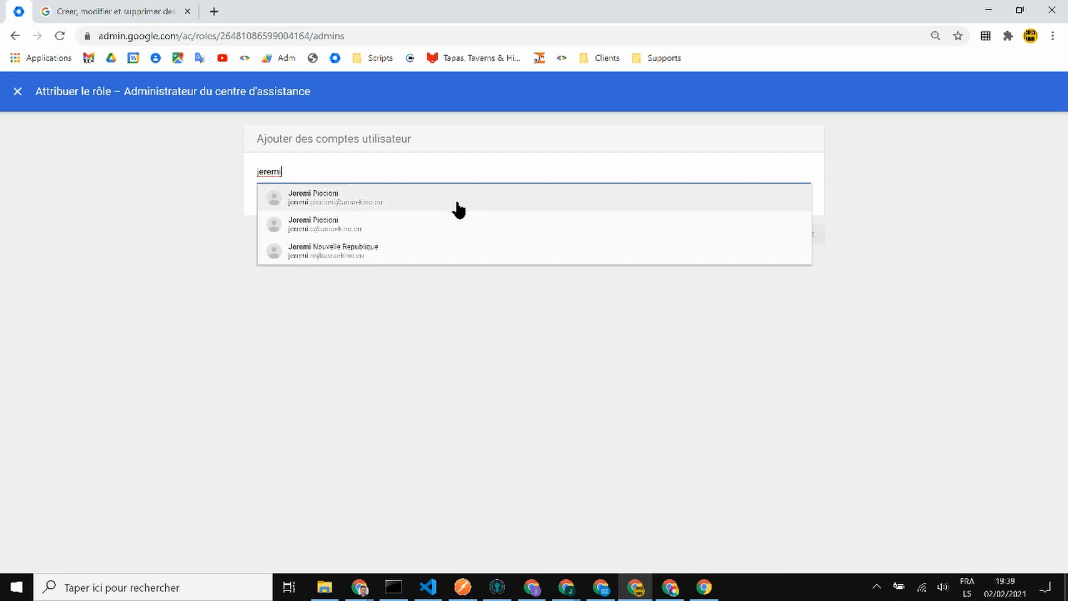
pyautogui.click(440, 224)
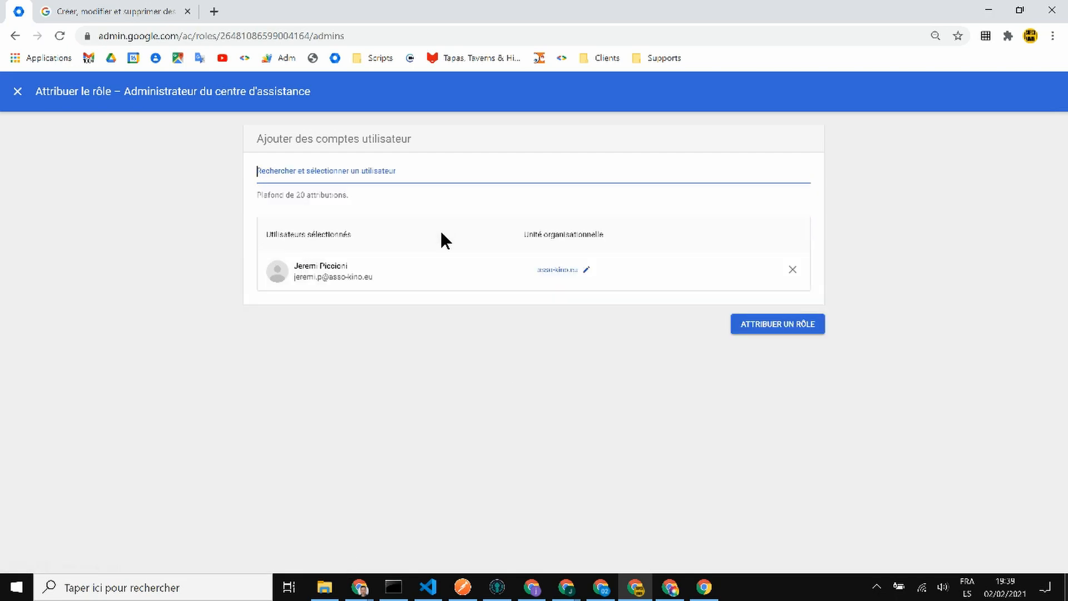
pyautogui.click(777, 330)
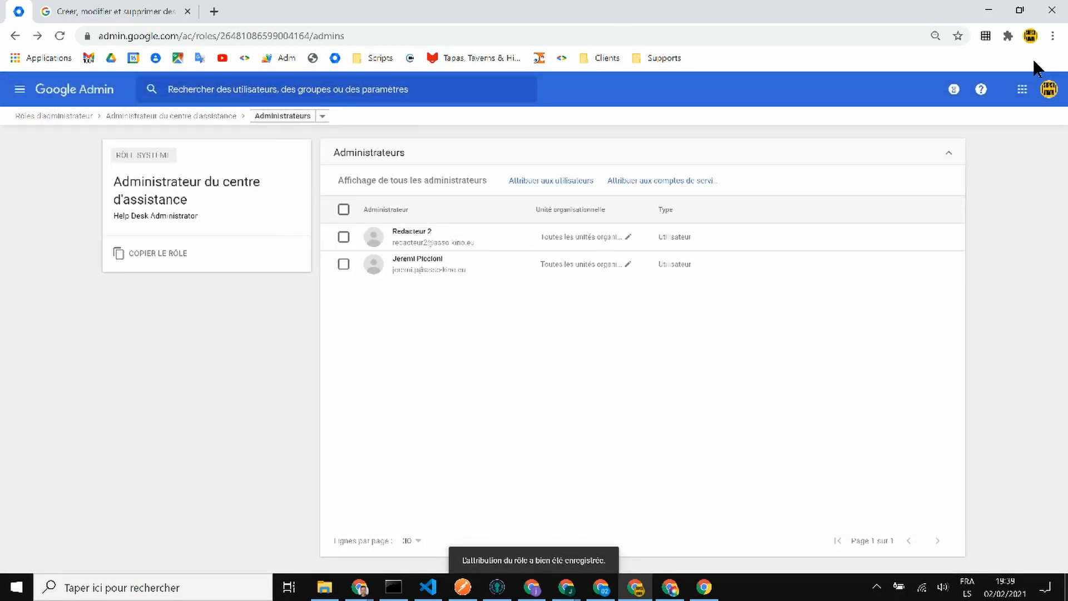
pyautogui.click(1053, 35)
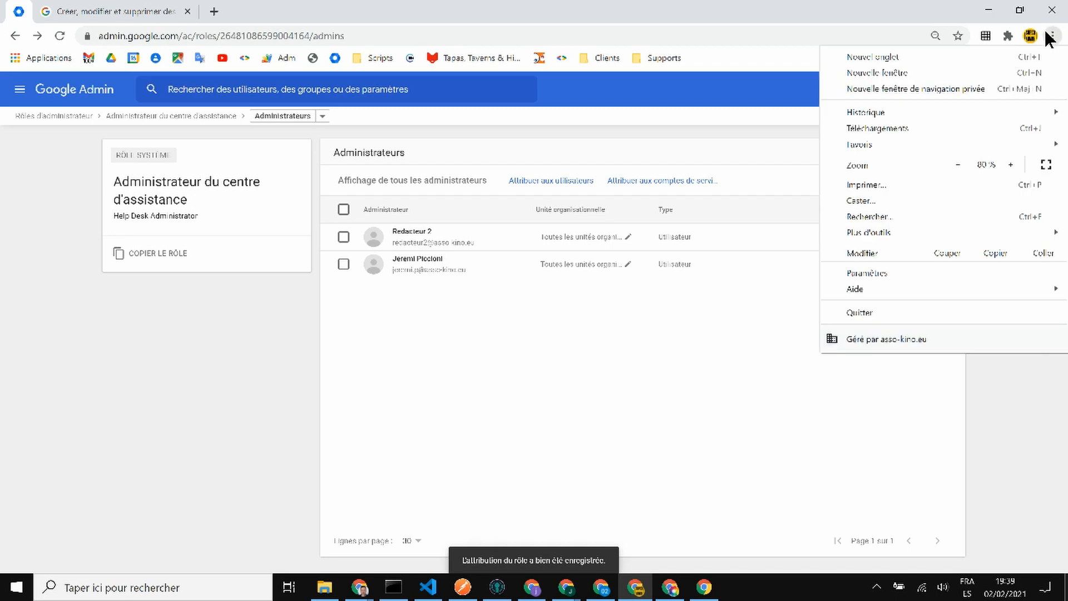
# - In a new private window, search the web for Gmail and open the Gmail page
pyautogui.click(963, 90)
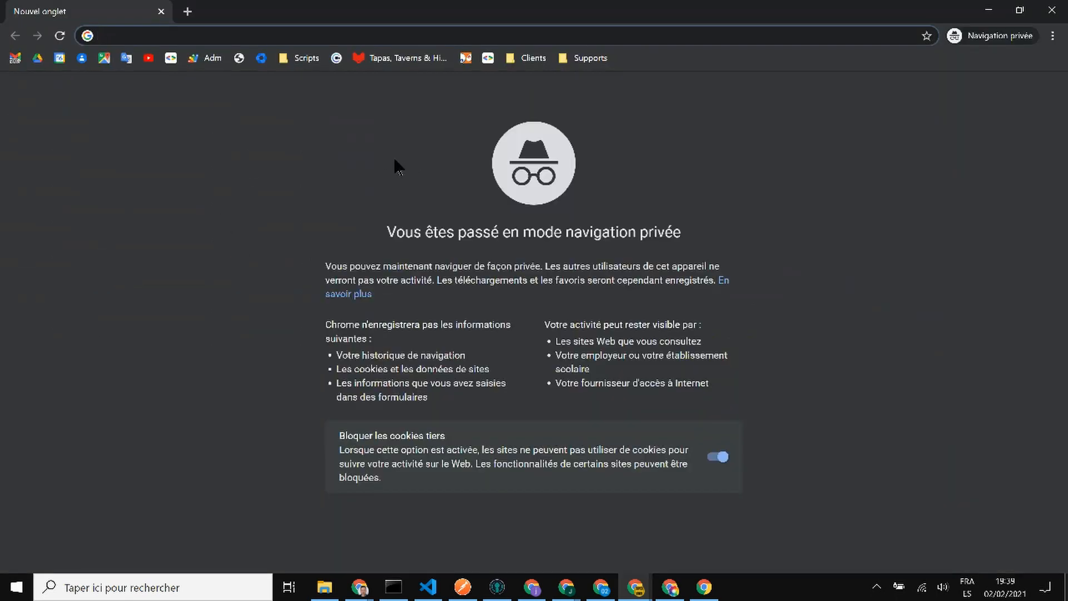
pyautogui.write('gmail+')
pyautogui.press('Return')
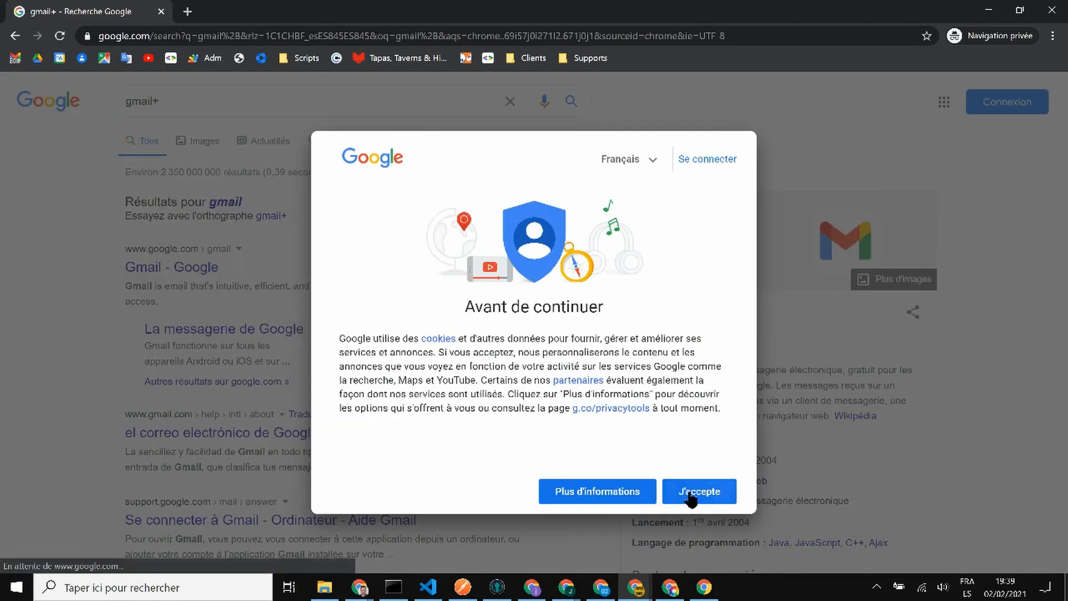
pyautogui.click(670, 495)
pyautogui.click(228, 203)
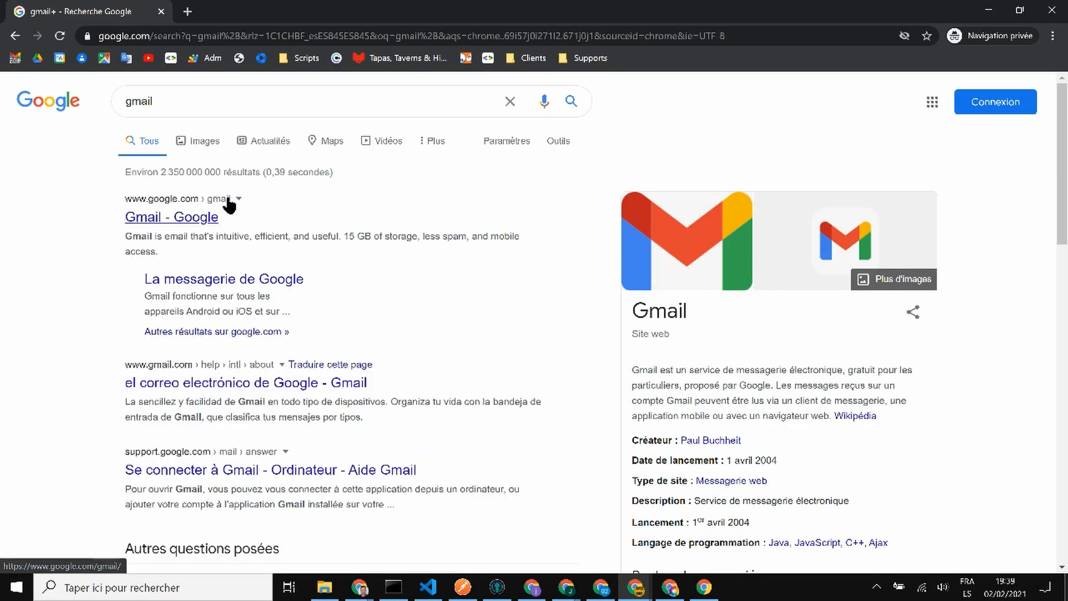
pyautogui.click(196, 217)
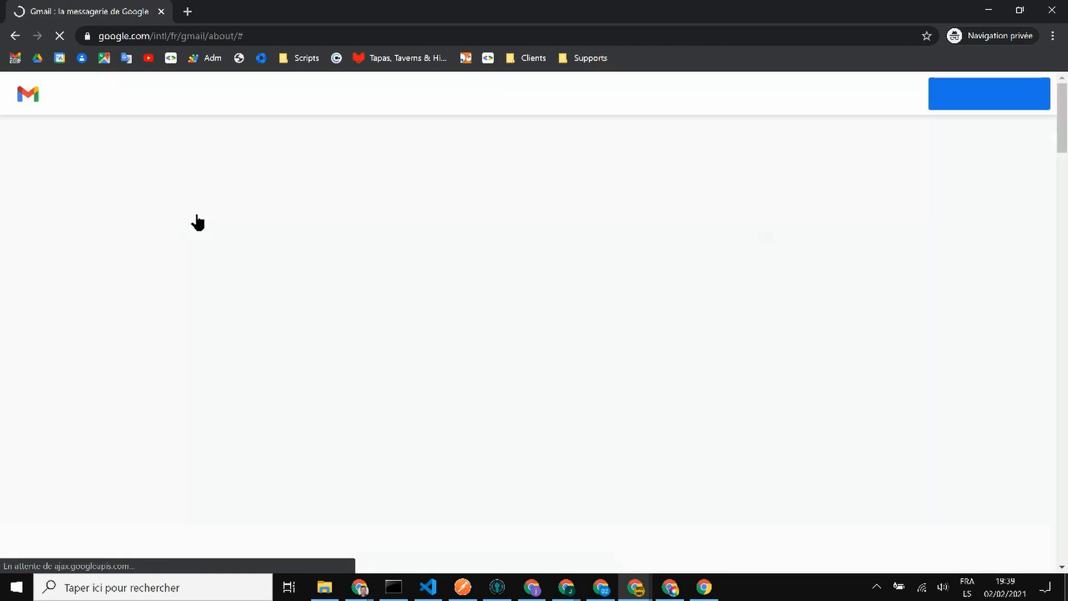
# - Sign in to Gmail using the test user's saved e-mail and password
pyautogui.click(865, 118)
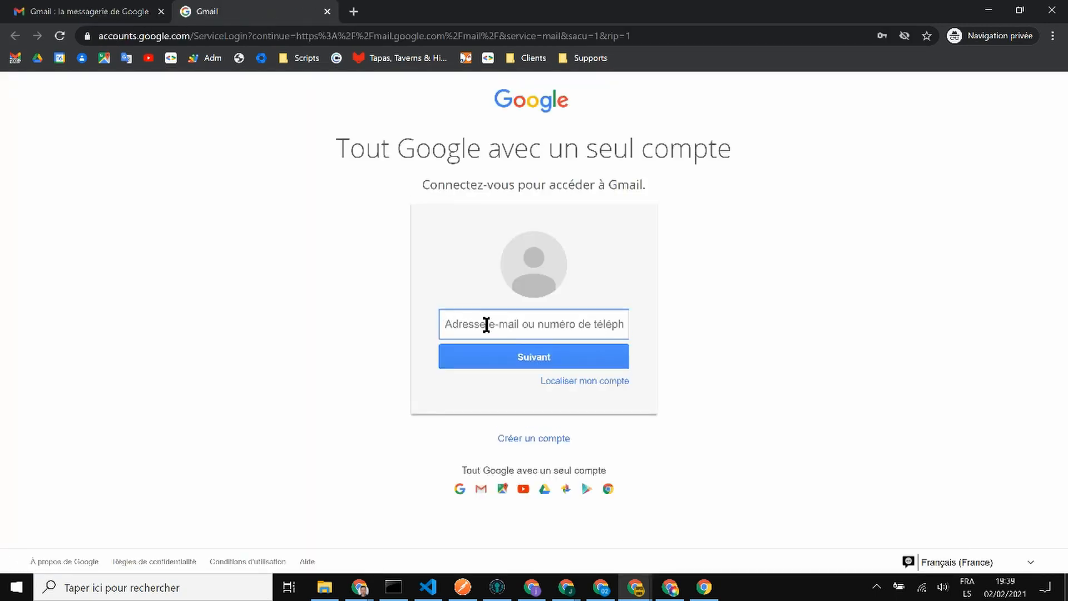
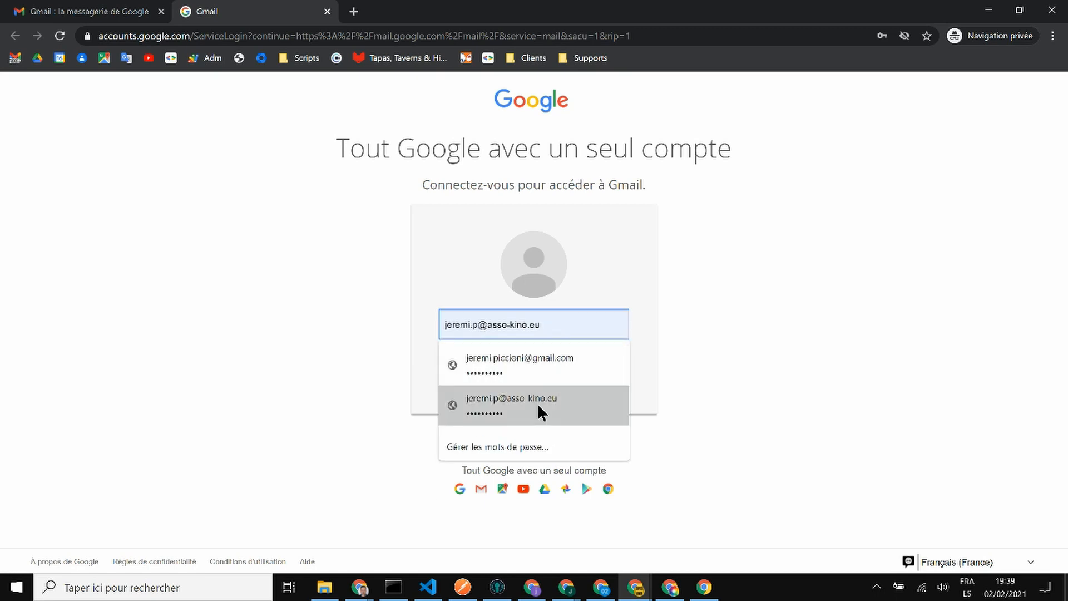
pyautogui.click(537, 403)
pyautogui.click(572, 362)
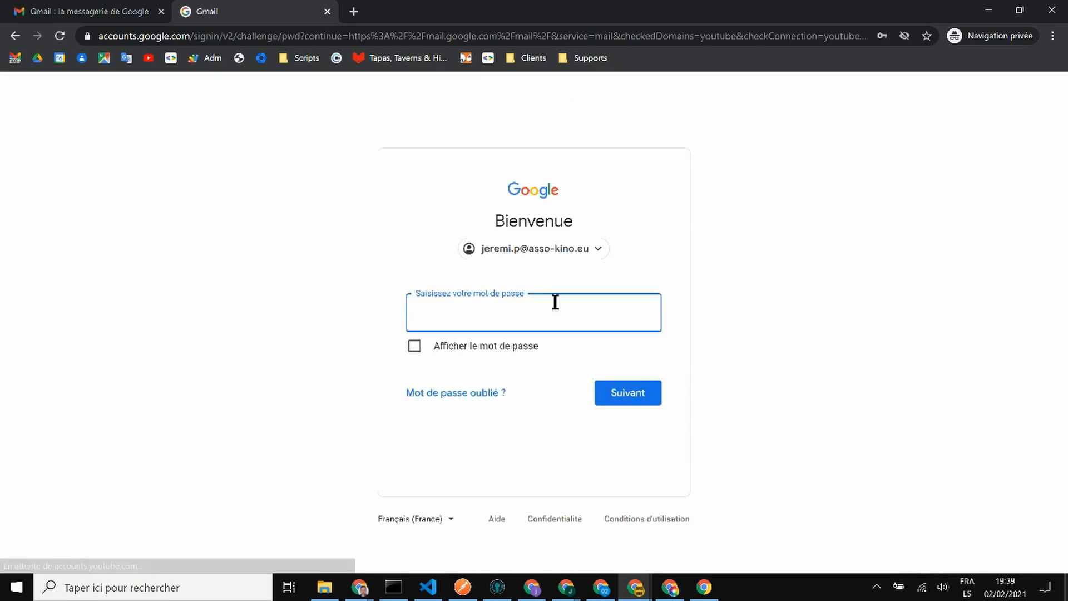
pyautogui.click(556, 302)
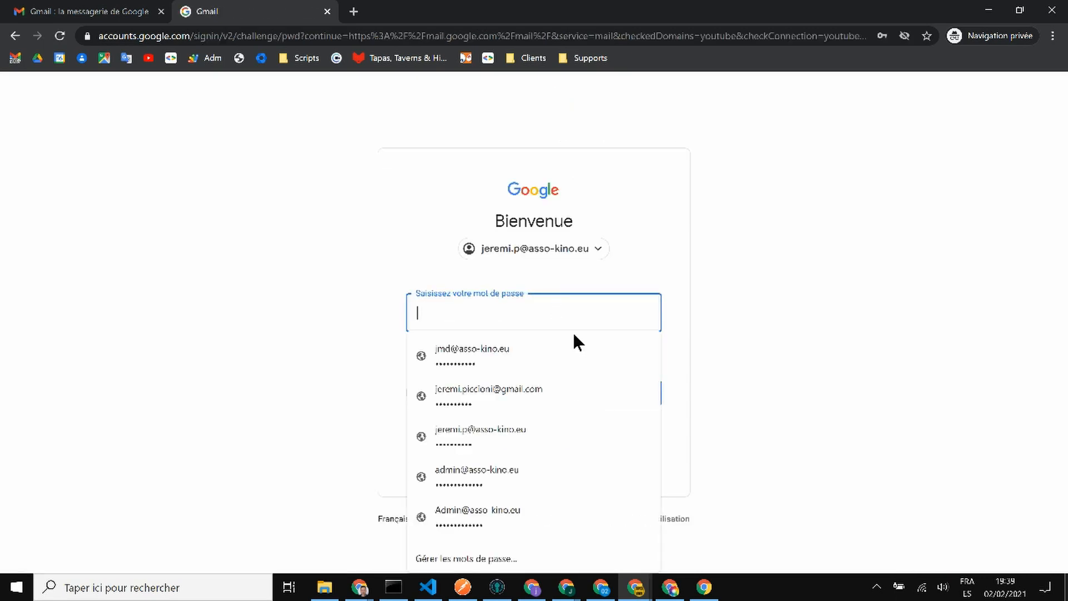
pyautogui.click(571, 438)
pyautogui.click(650, 396)
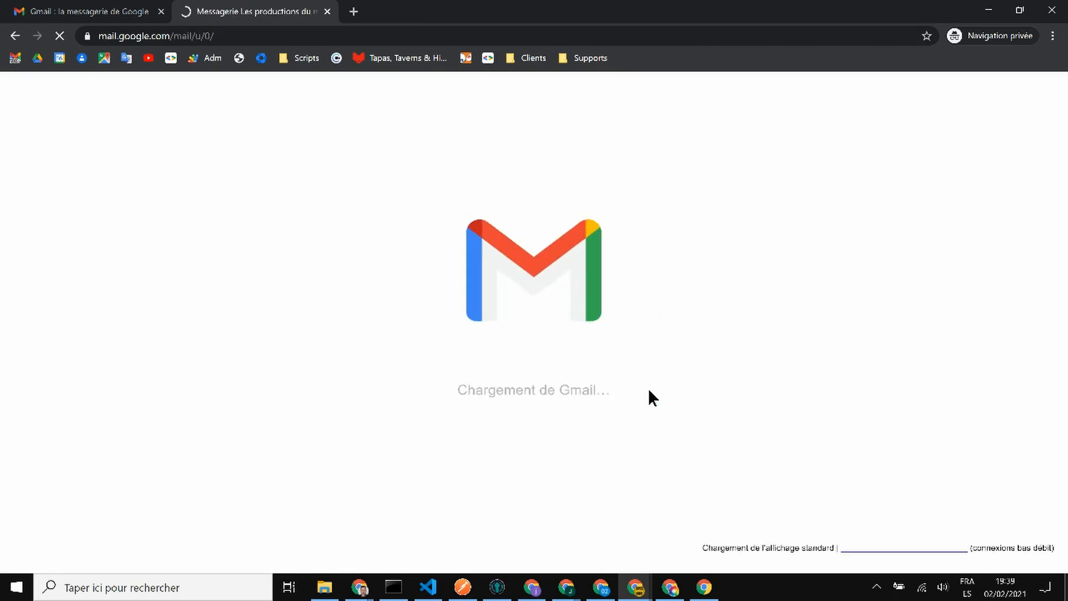
# - Close the extra Gmail tab and launch Admin from the Google apps grid
pyautogui.click(160, 11)
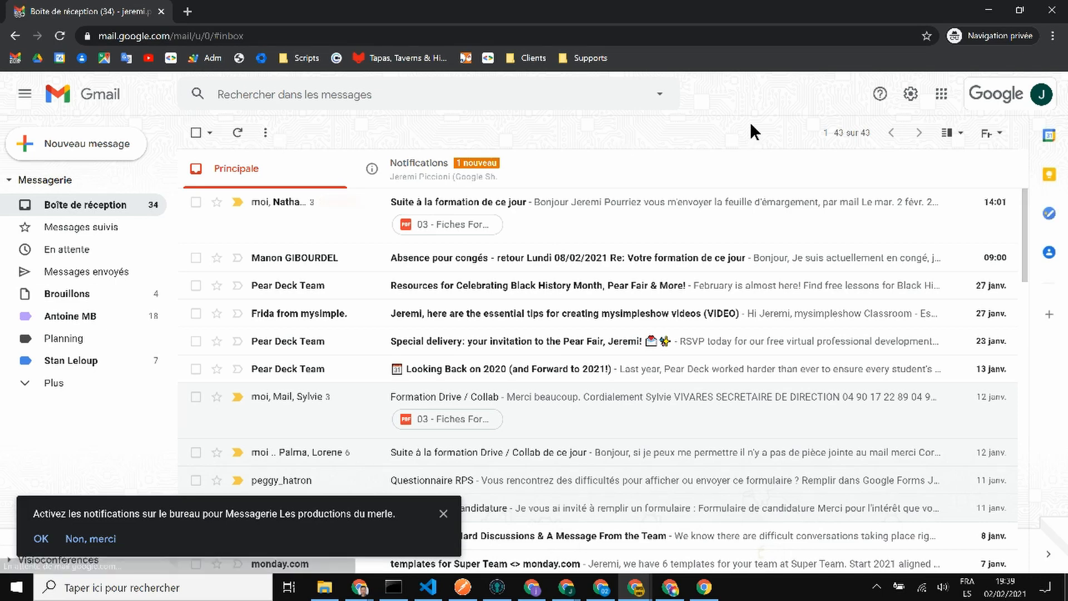
pyautogui.click(941, 94)
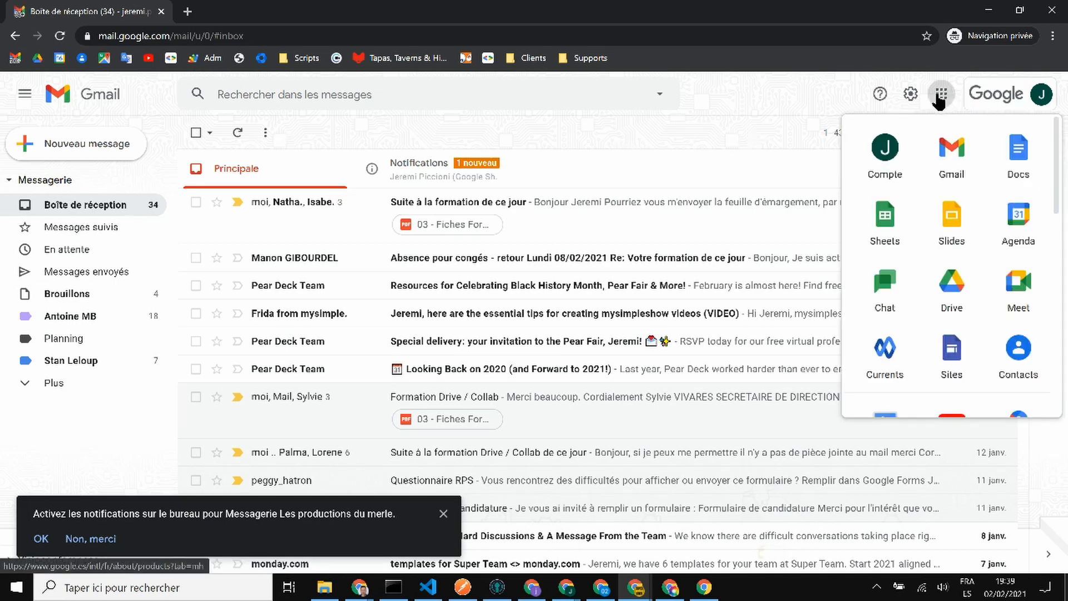
pyautogui.scroll(-5, 956, 207)
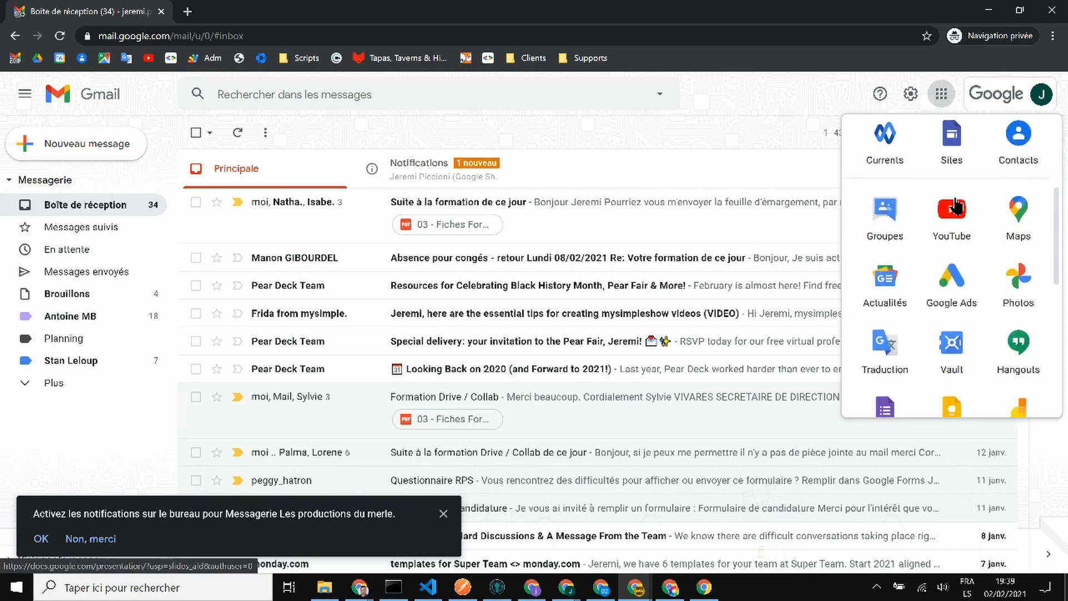
pyautogui.scroll(-2, 952, 276)
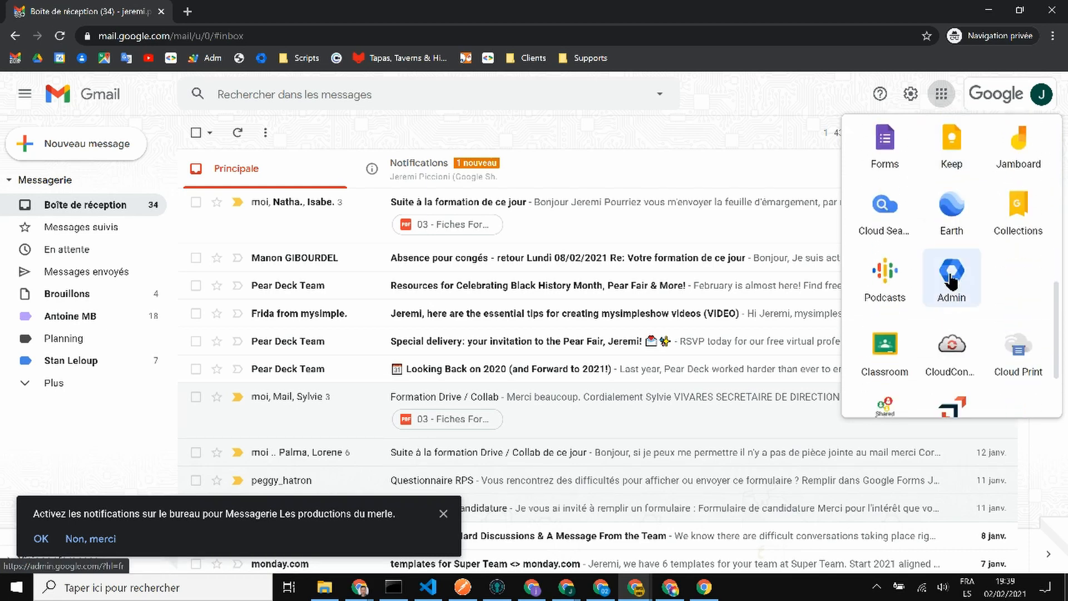
pyautogui.click(952, 282)
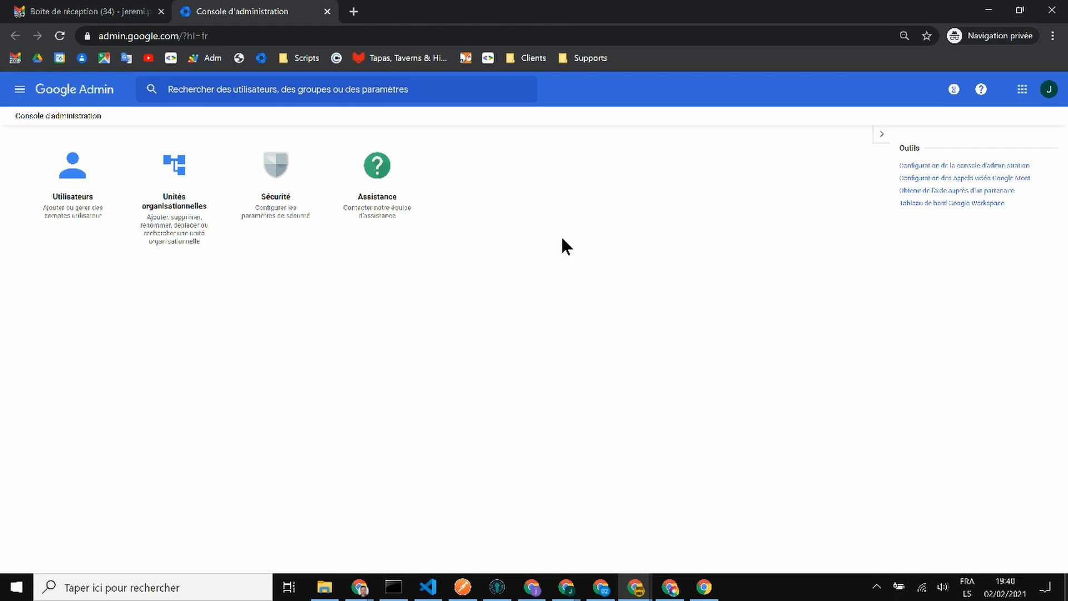
# - Check which actions the help desk account allows on the Managers organisational unit
pyautogui.click(179, 167)
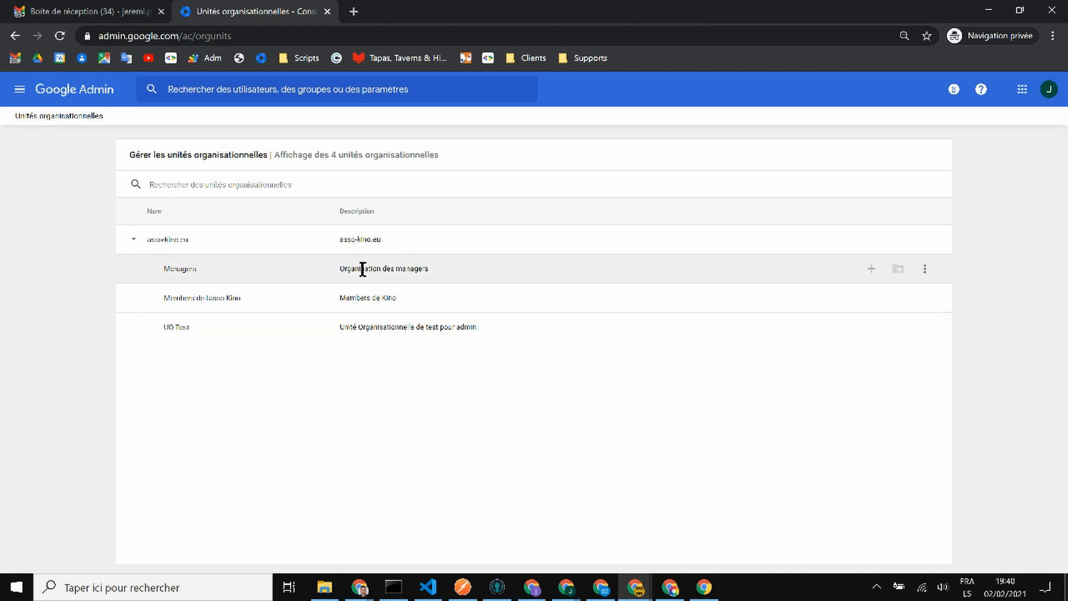
pyautogui.doubleClick(203, 269)
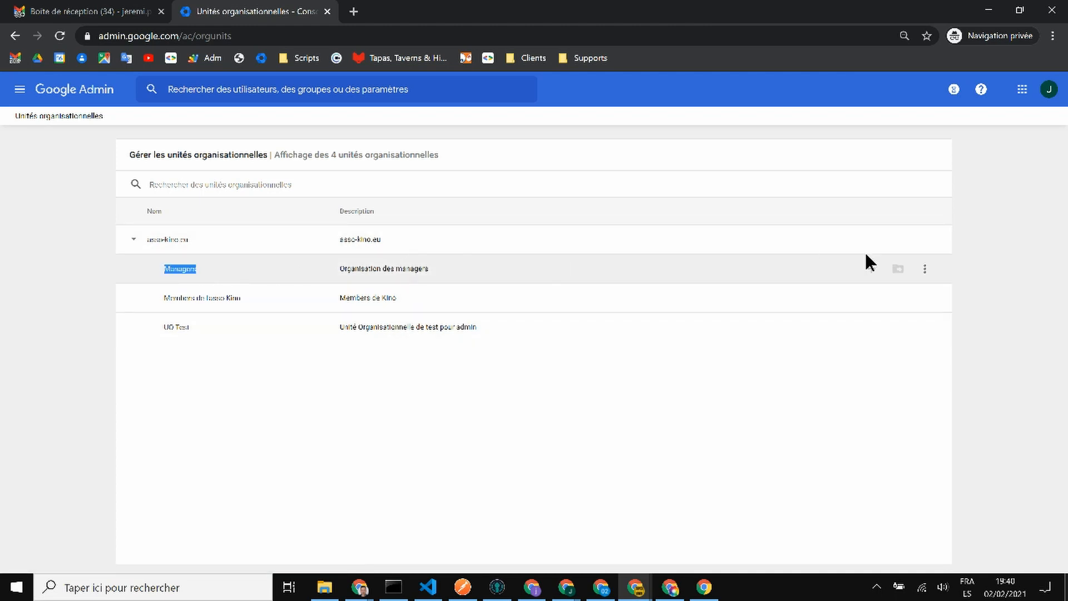
pyautogui.click(925, 268)
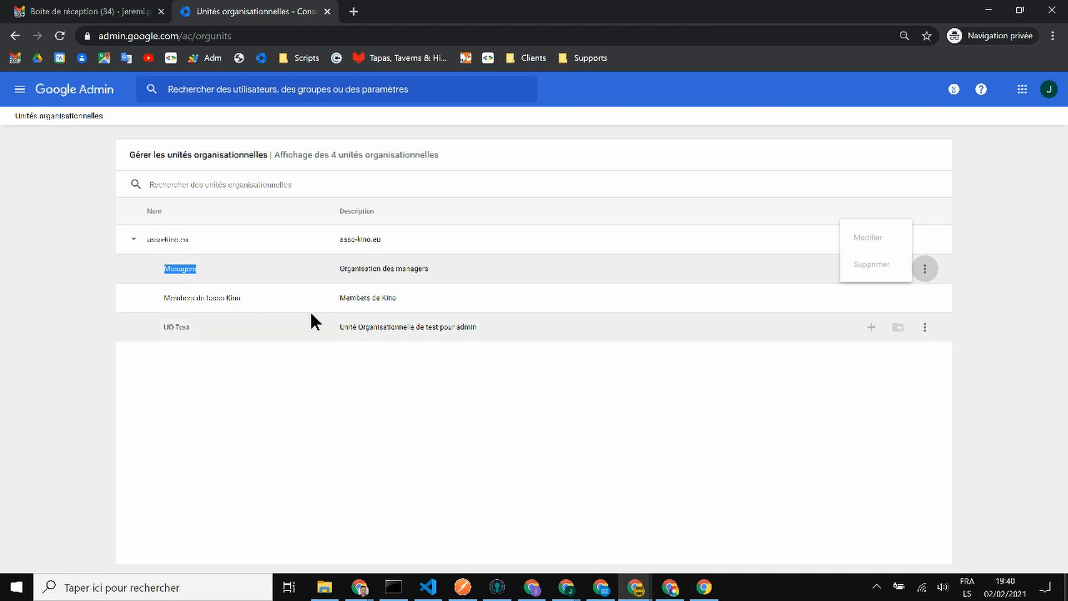
pyautogui.click(77, 95)
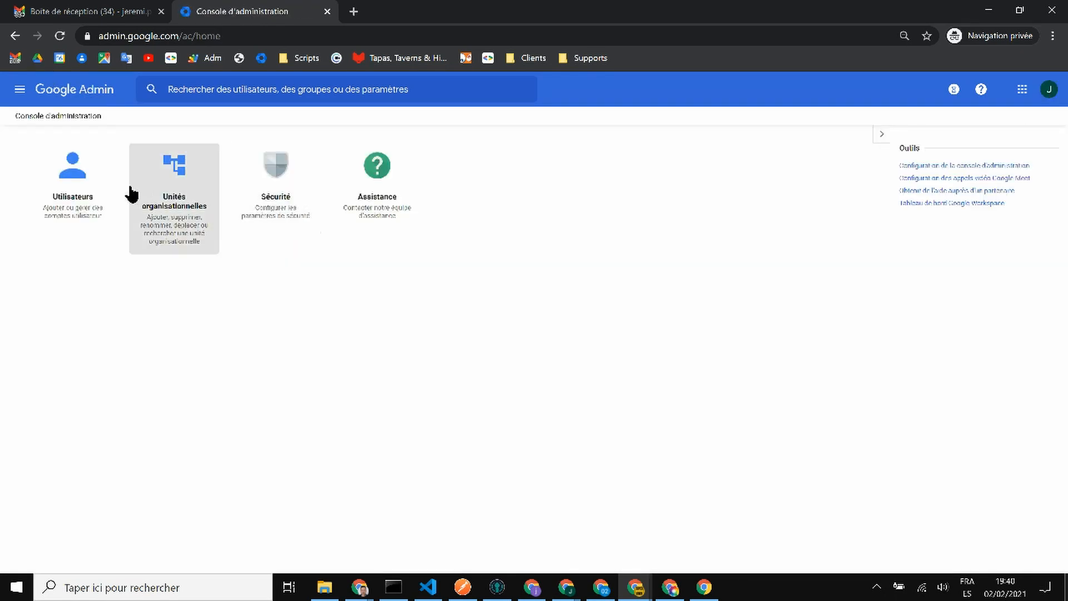
# - Try resetting 01 Tester's password without automatic generation, then close the help desk window
pyautogui.click(59, 194)
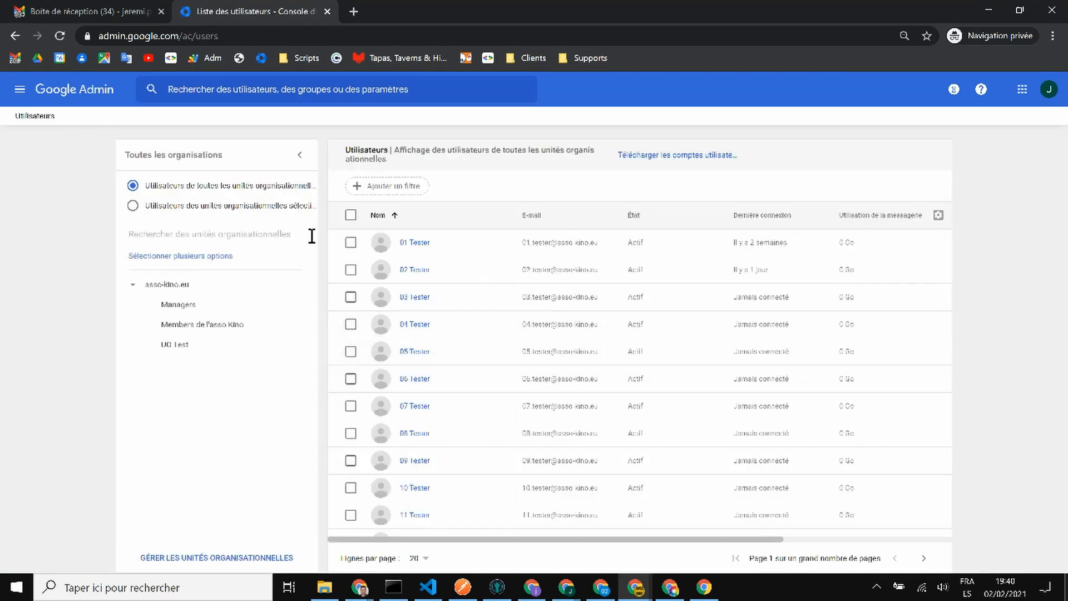
pyautogui.click(351, 243)
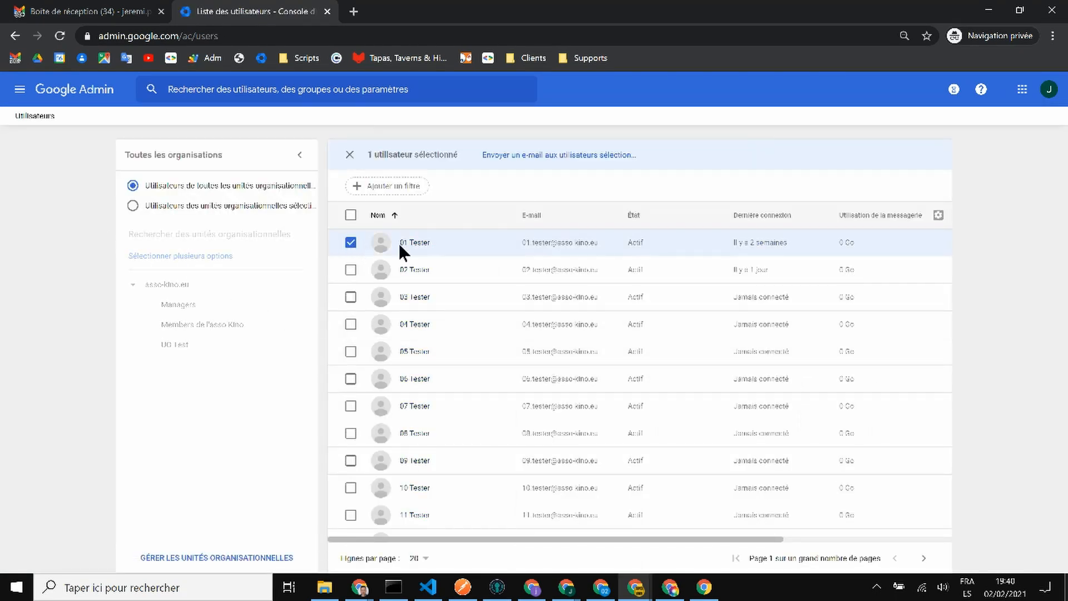
pyautogui.click(351, 242)
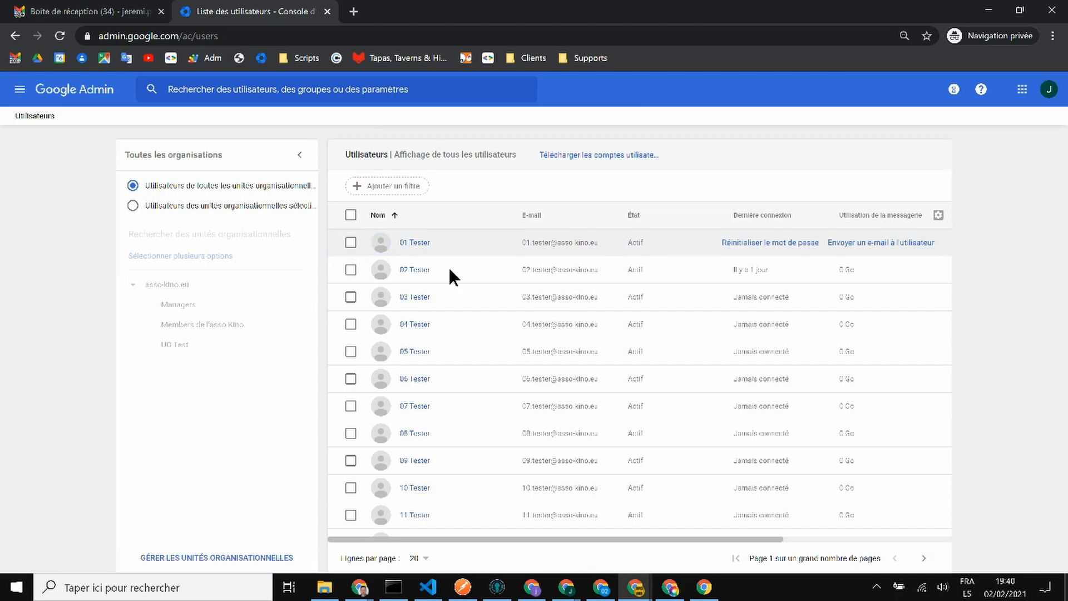
pyautogui.click(767, 242)
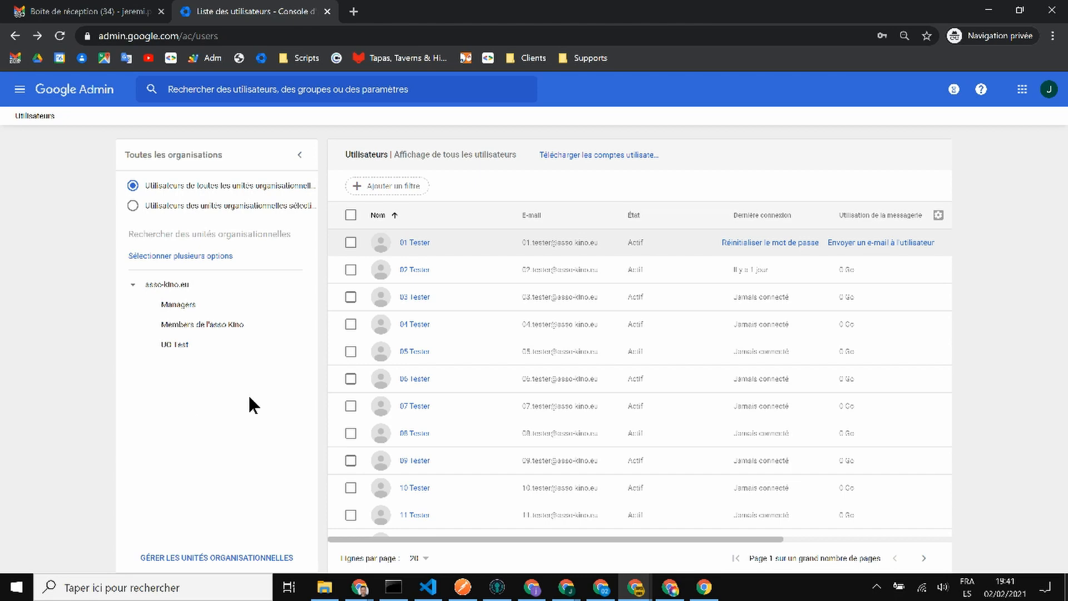
pyautogui.click(760, 244)
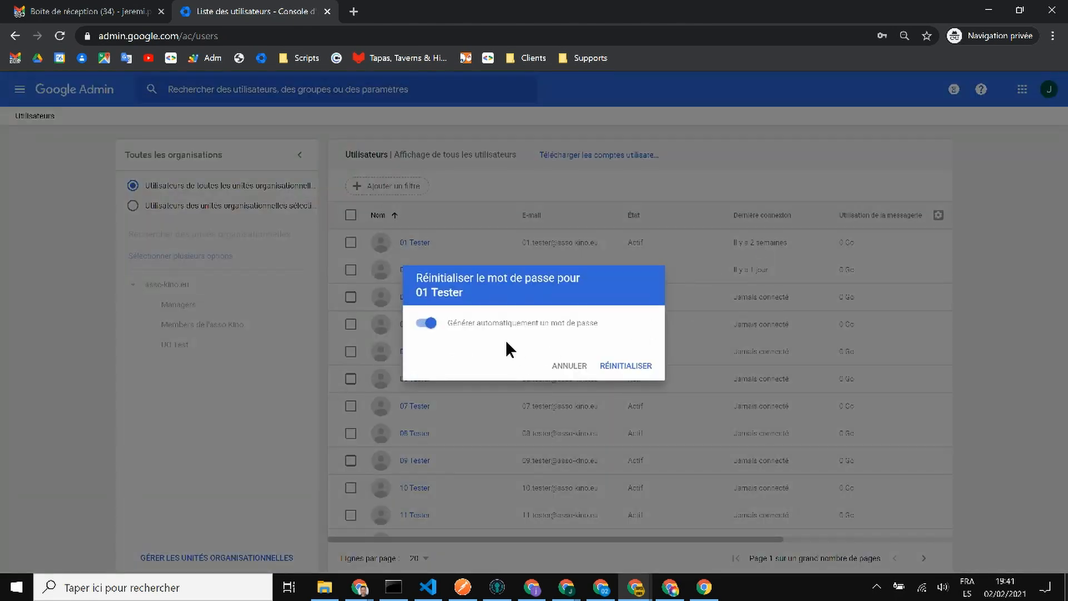
pyautogui.click(427, 323)
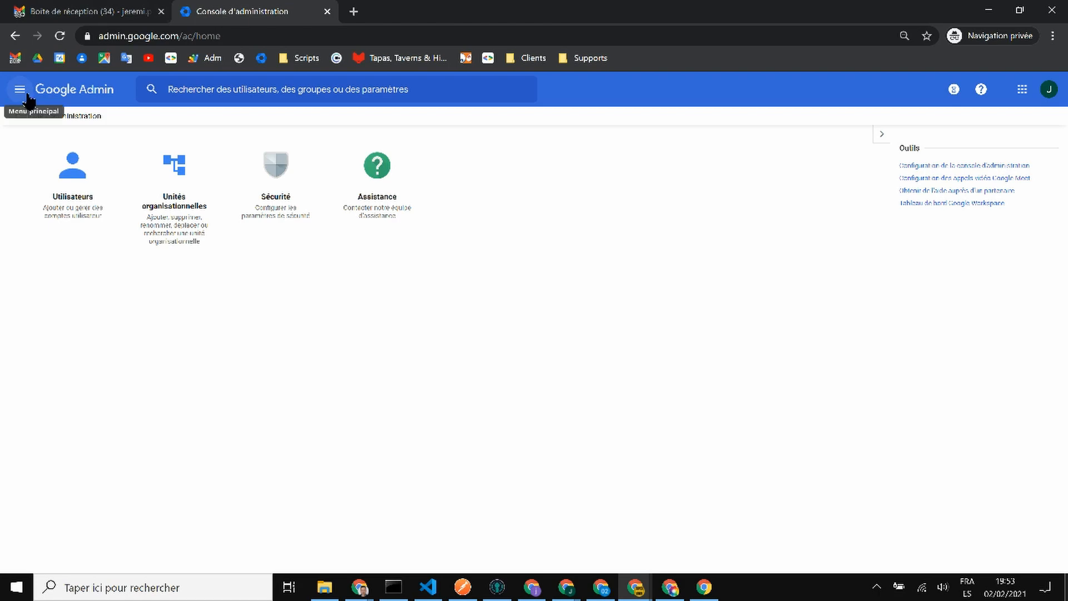
pyautogui.click(97, 89)
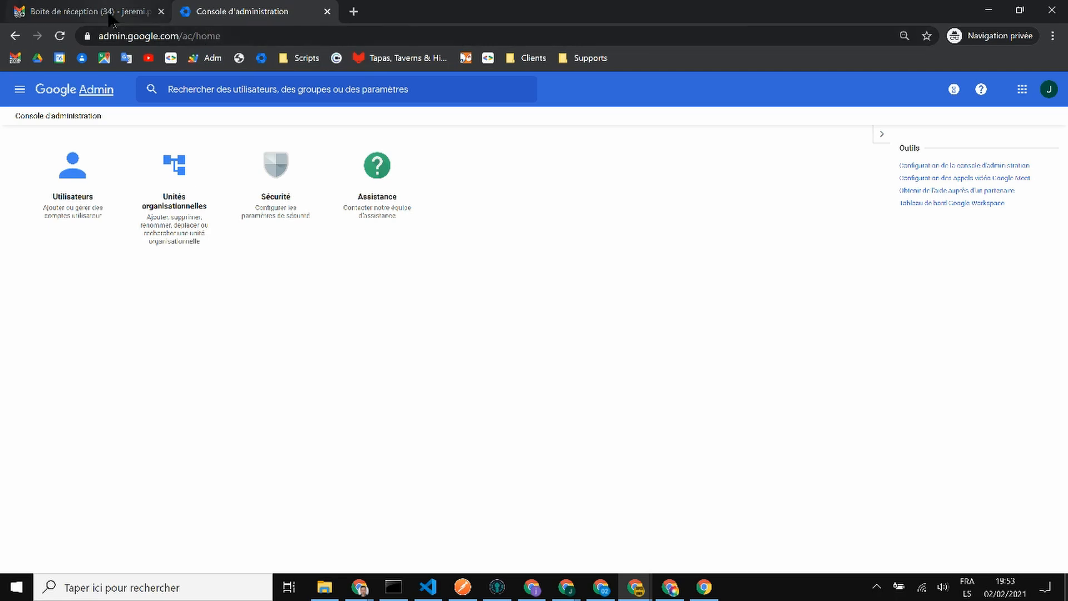
pyautogui.click(1048, 16)
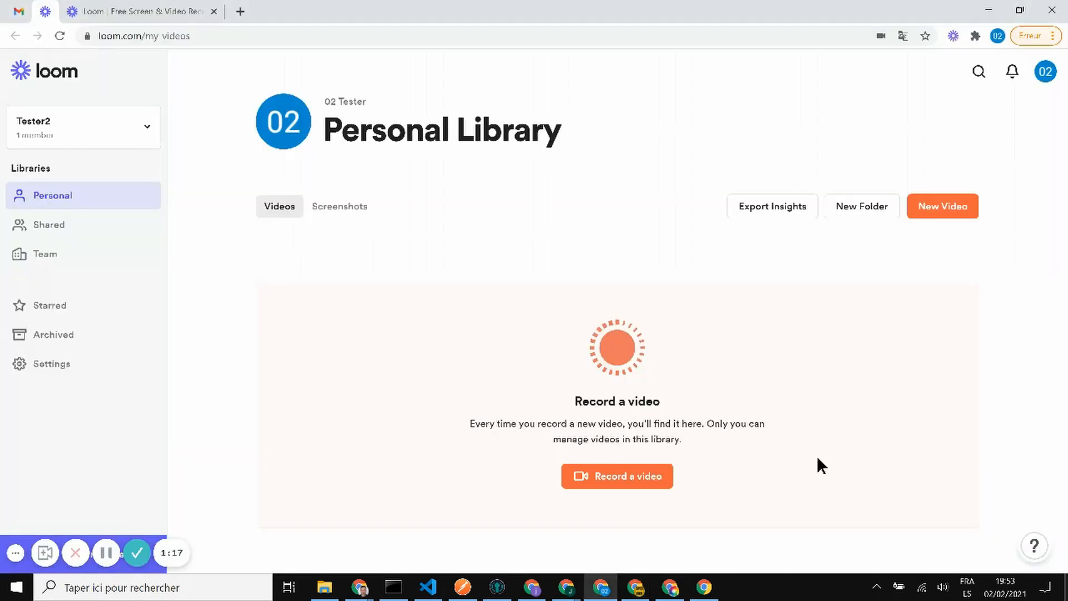
# - Switch back to the full admin's Chrome window and reopen Rôles d'administrateur
pyautogui.click(634, 589)
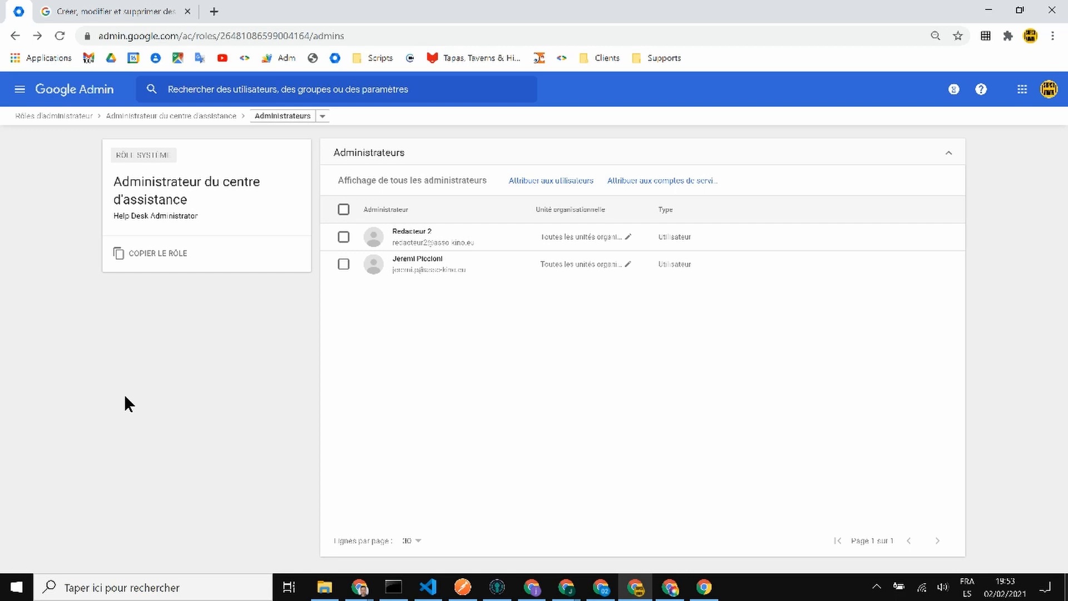
pyautogui.click(101, 89)
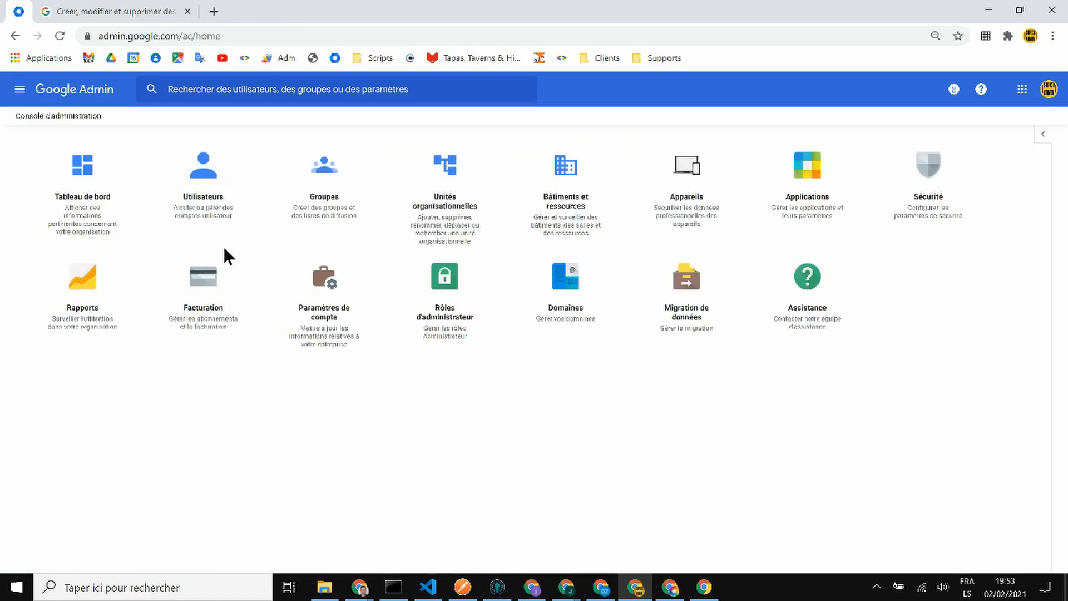
pyautogui.click(466, 295)
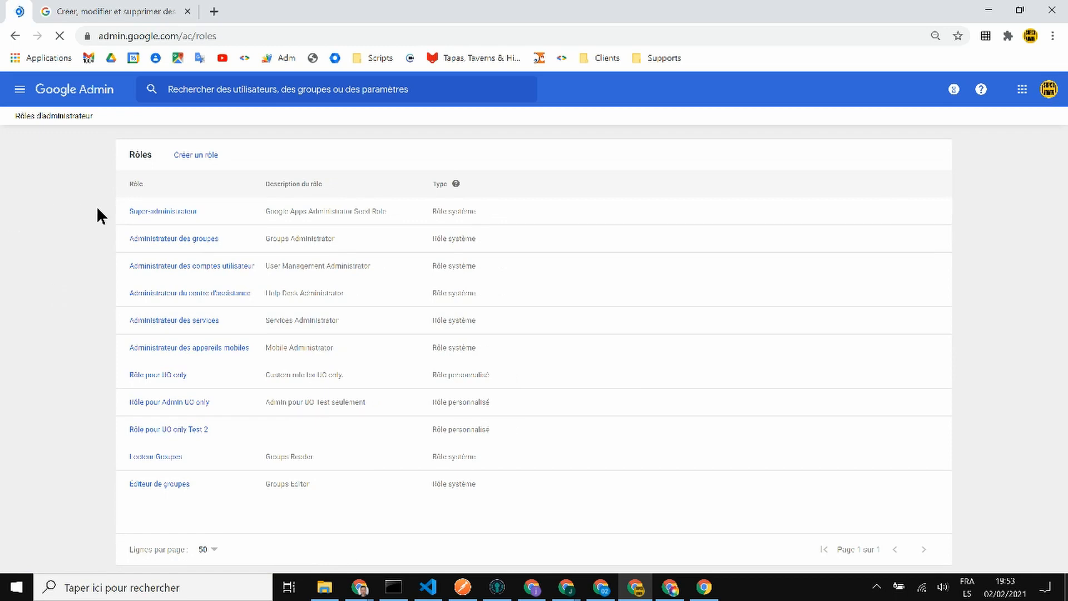
# - Create a role named 'Role test' with description 'Accès à différents services'
pyautogui.click(185, 162)
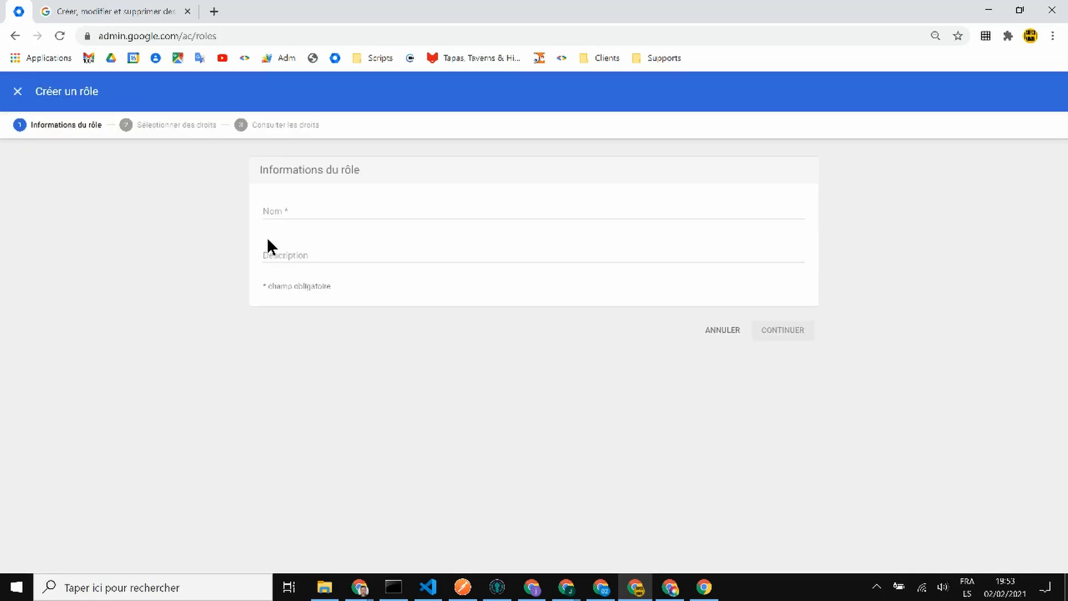
pyautogui.click(301, 214)
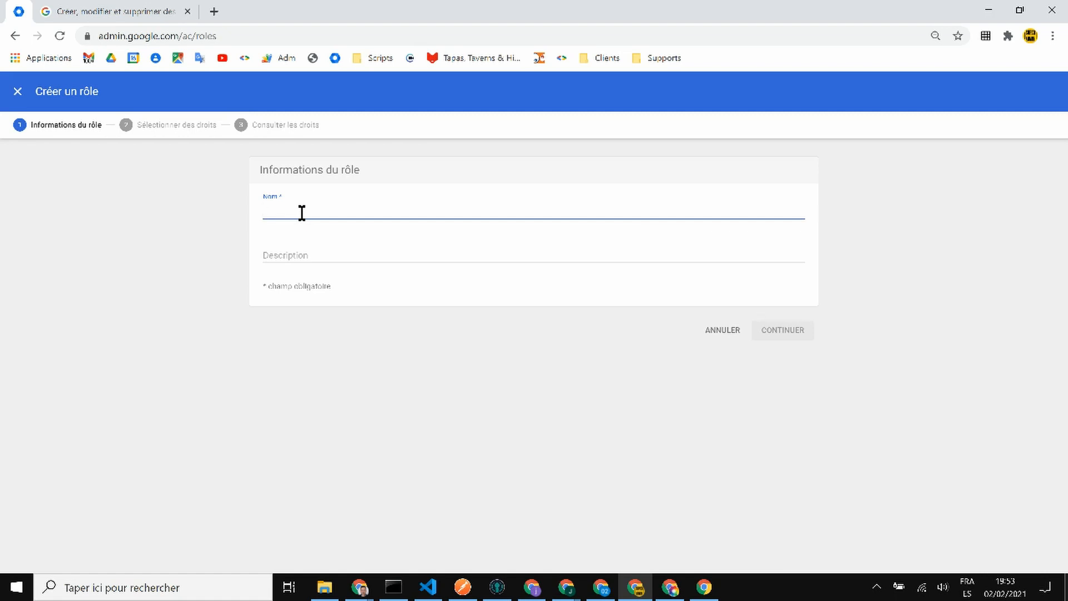
pyautogui.write('Role')
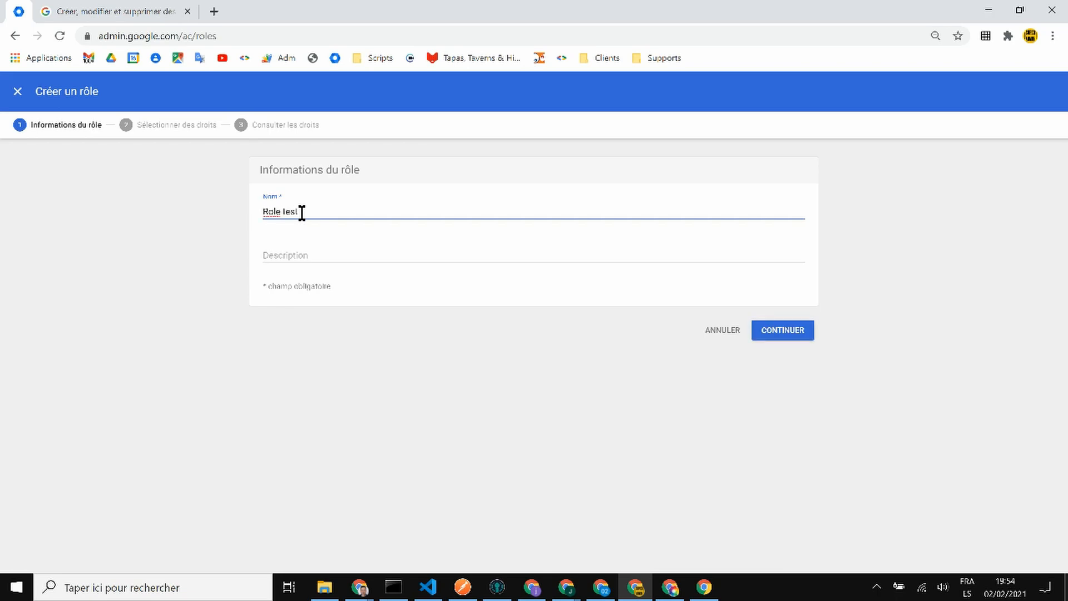
pyautogui.write(' test')
pyautogui.click(435, 252)
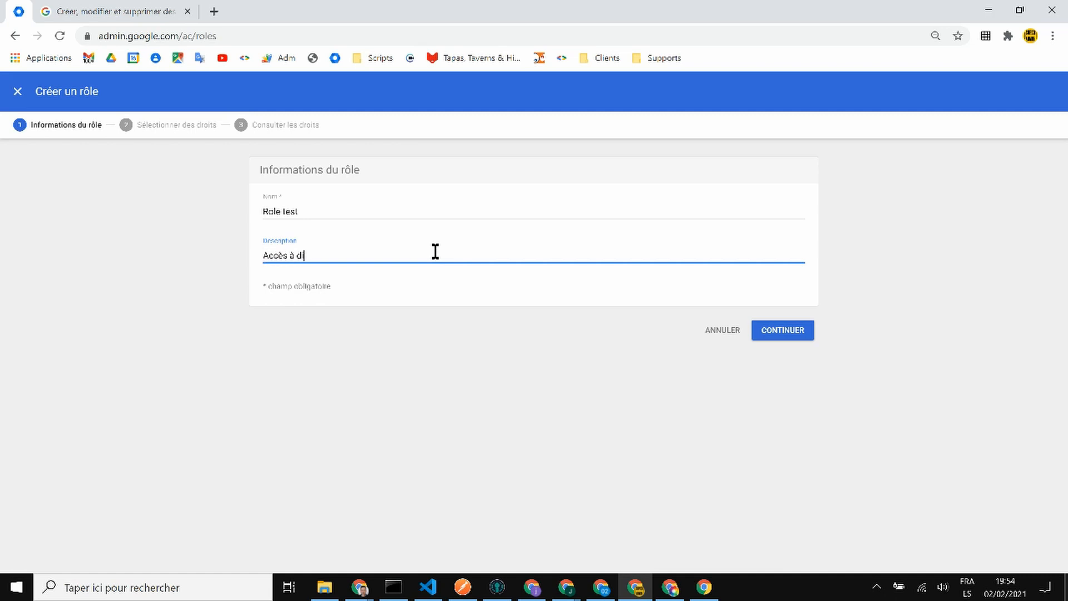
pyautogui.write('Accès à différents services')
# - Move to the rights step and grant all Unités organisationnelles rights
pyautogui.click(806, 333)
pyautogui.scroll(-4, 562, 312)
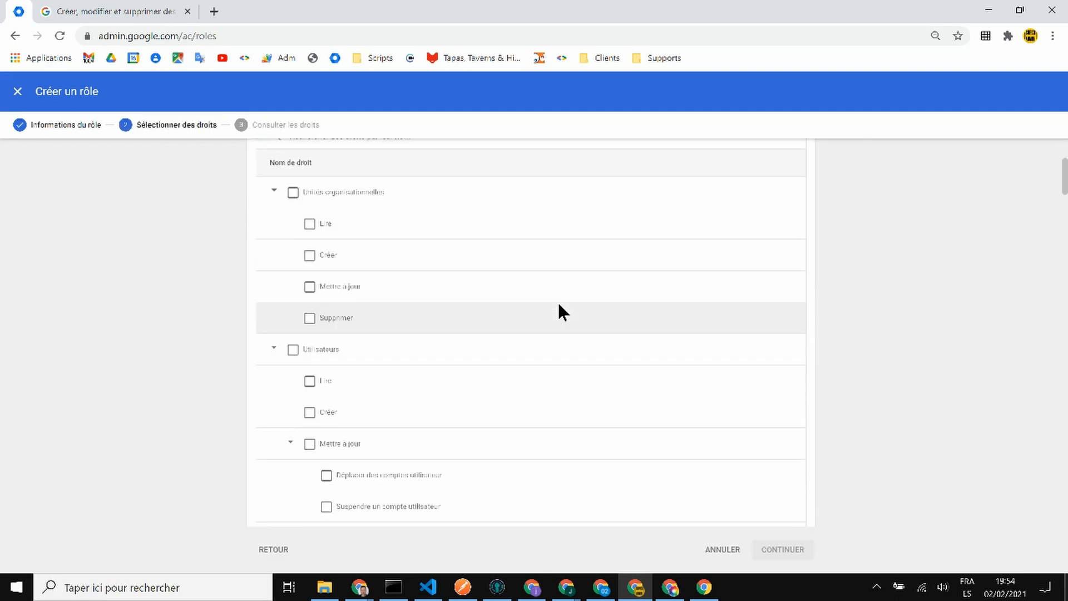
pyautogui.scroll(4, 560, 304)
pyautogui.scroll(-2, 559, 304)
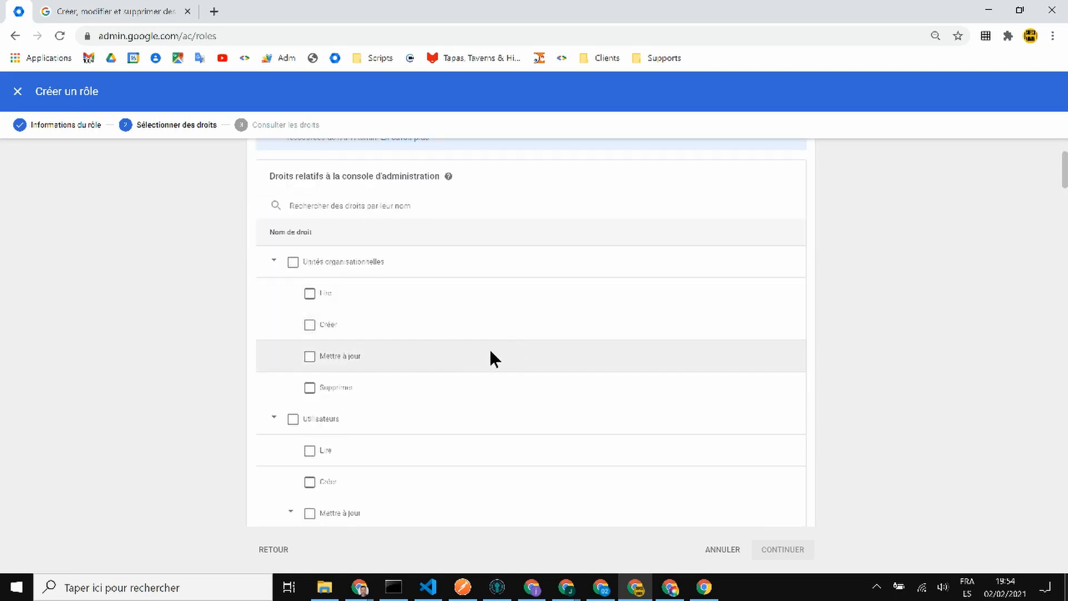
pyautogui.click(292, 263)
pyautogui.scroll(-1, 594, 276)
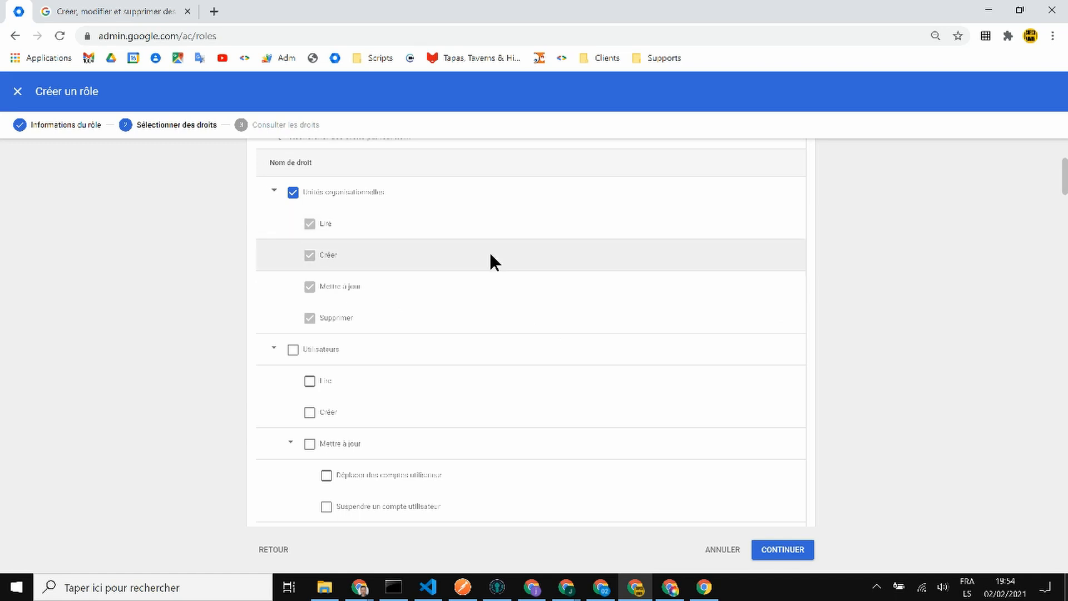
pyautogui.scroll(-1, 491, 256)
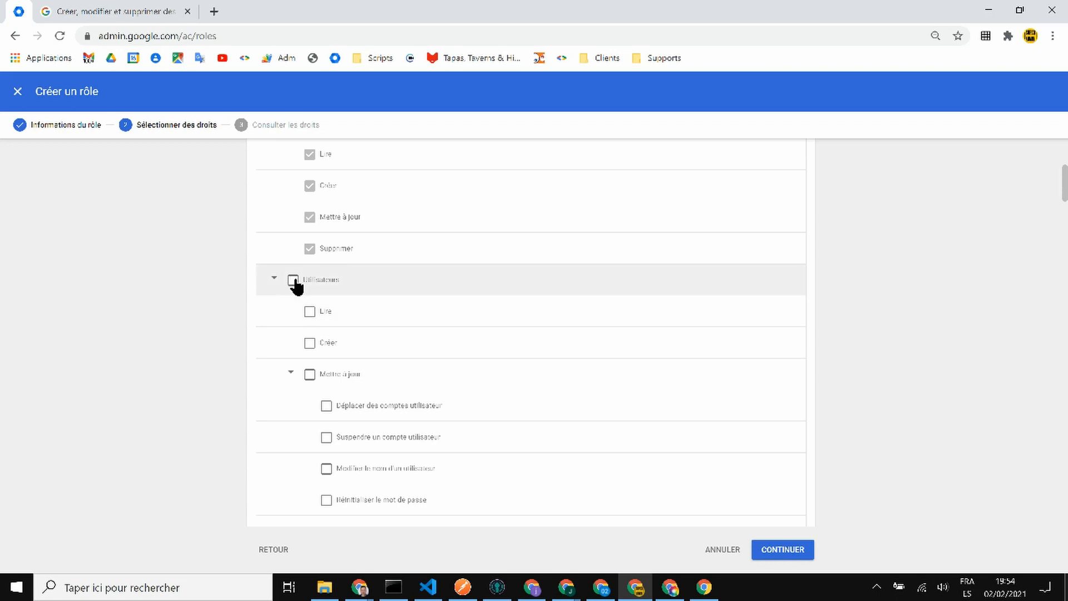
pyautogui.scroll(-2, 437, 301)
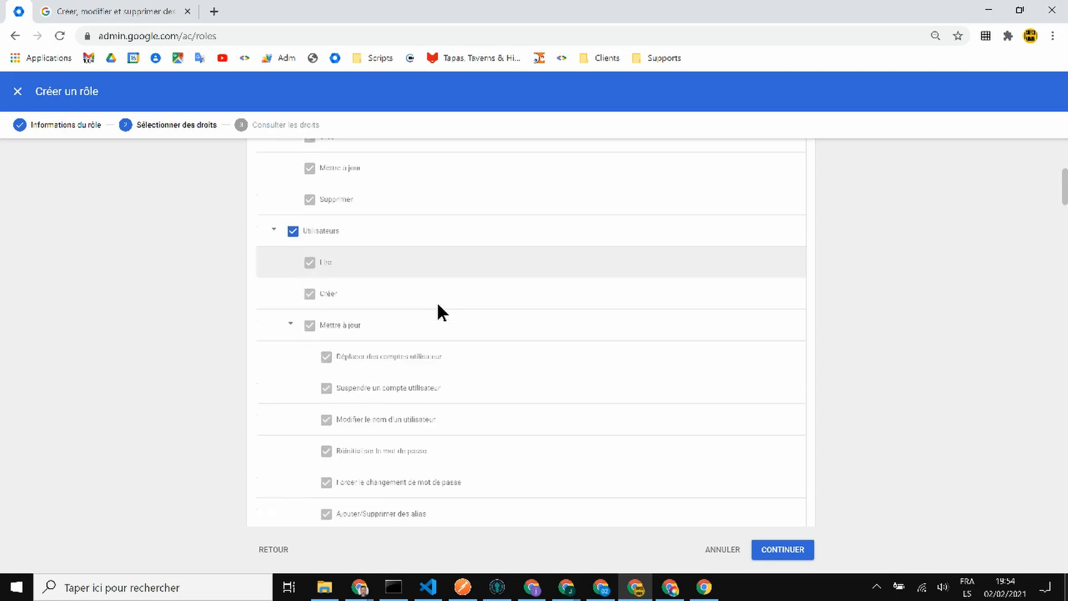
# - Limit Utilisateurs rights to Lire, Créer and Mettre à jour, leaving Supprimer unchecked
pyautogui.click(293, 212)
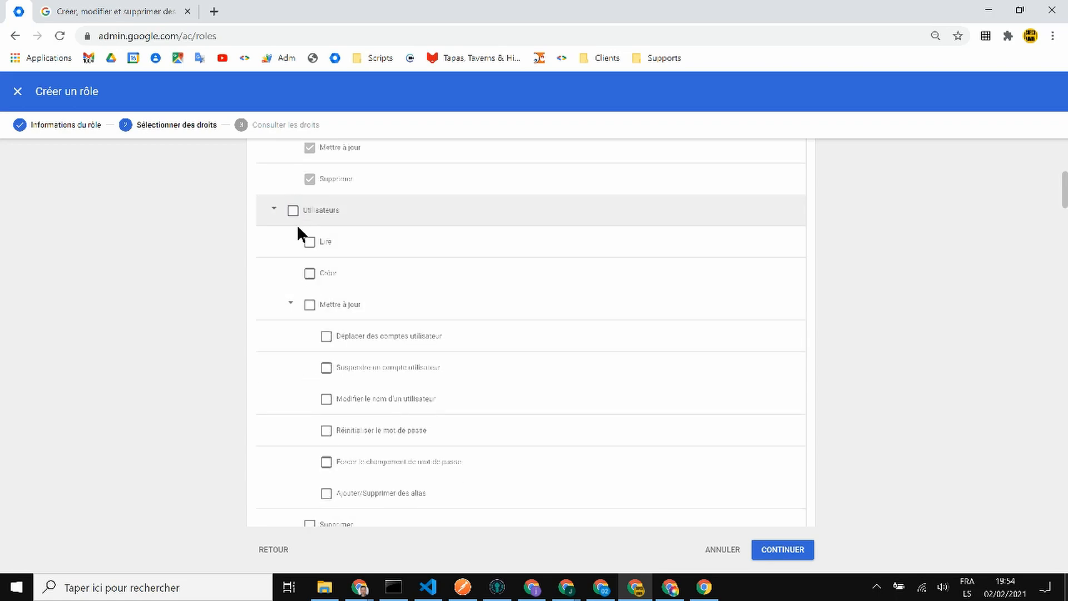
pyautogui.click(293, 212)
pyautogui.scroll(-1, 307, 260)
pyautogui.scroll(-4, 305, 256)
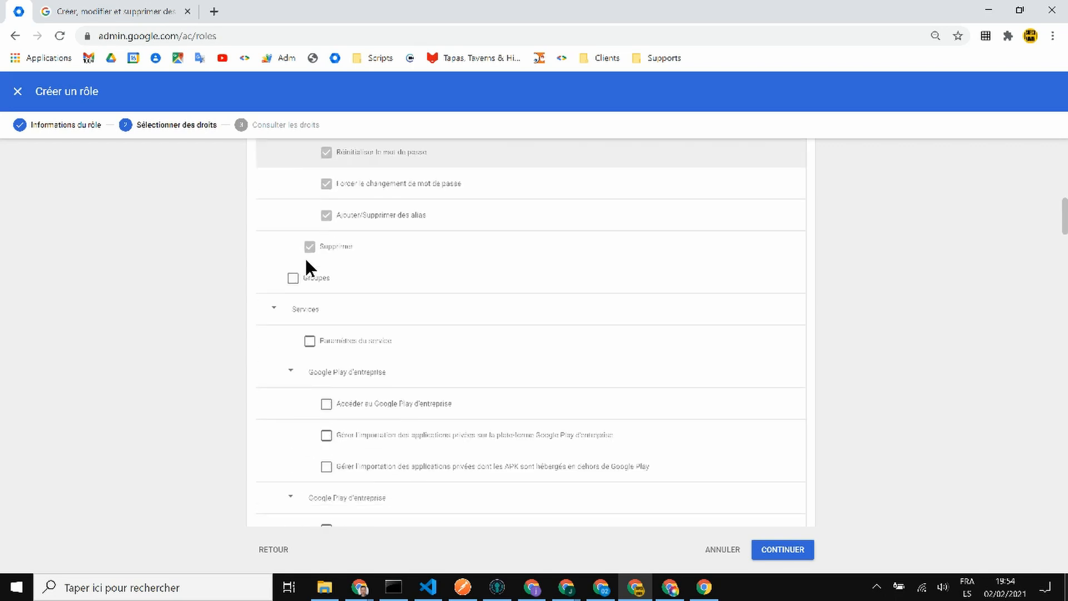
pyautogui.scroll(5, 305, 256)
pyautogui.click(295, 214)
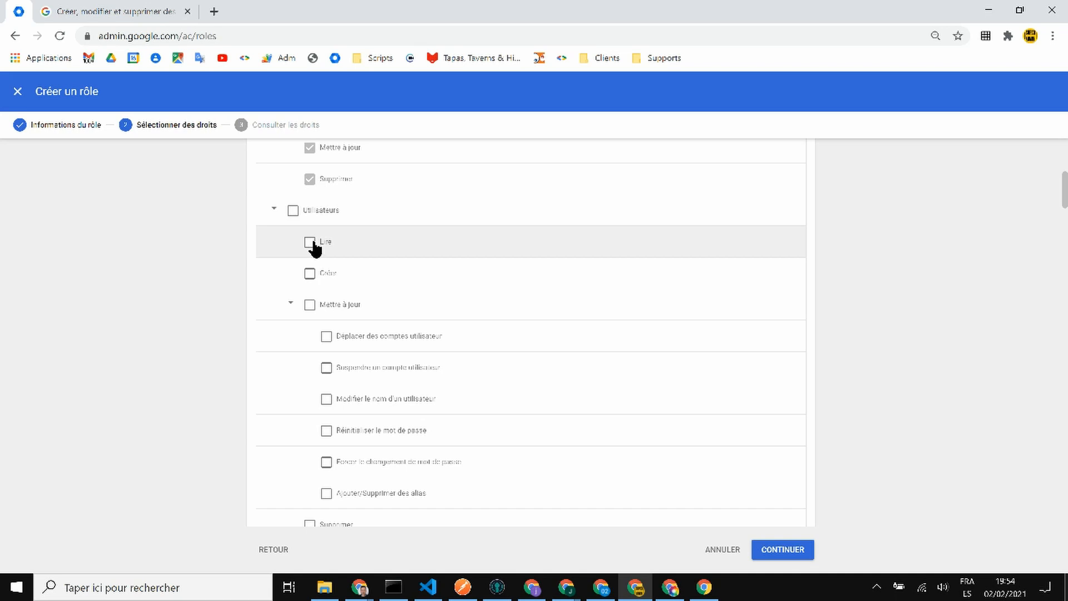
pyautogui.click(310, 243)
pyautogui.click(310, 273)
pyautogui.click(309, 304)
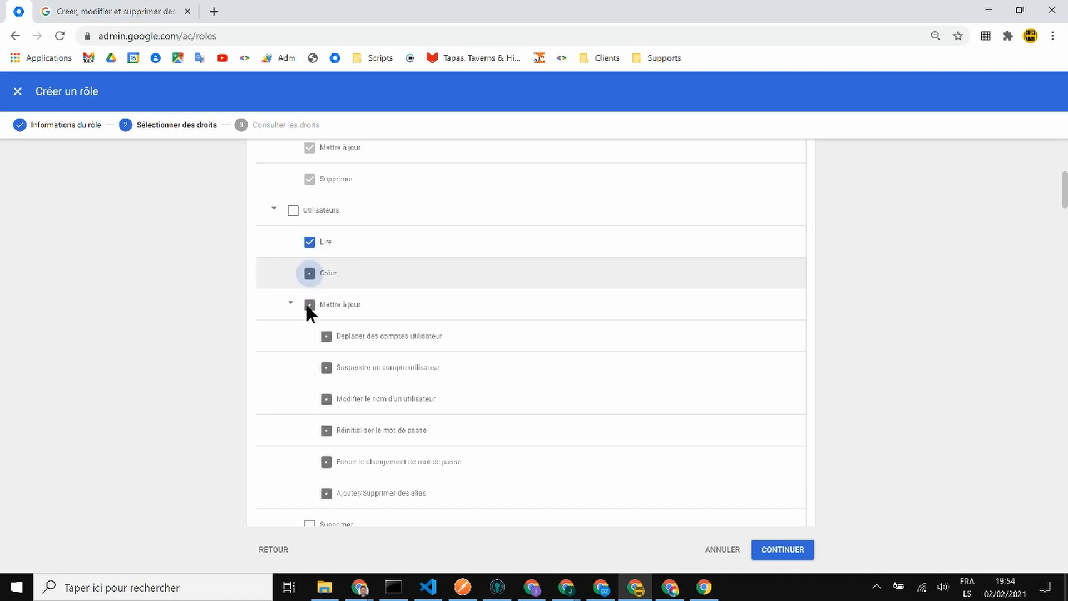
pyautogui.scroll(-3, 309, 304)
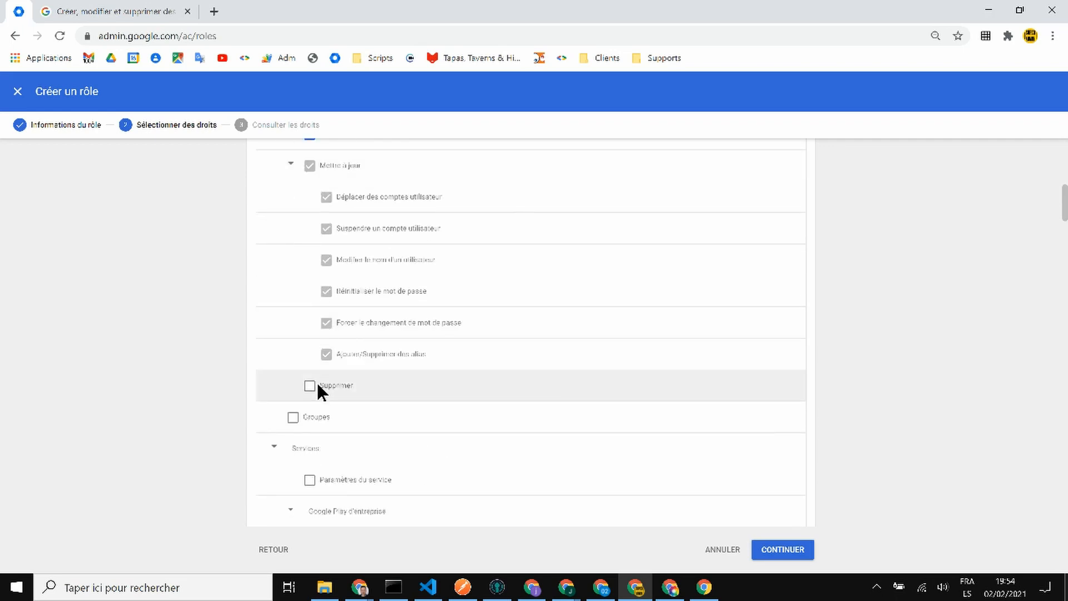
pyautogui.scroll(3, 405, 335)
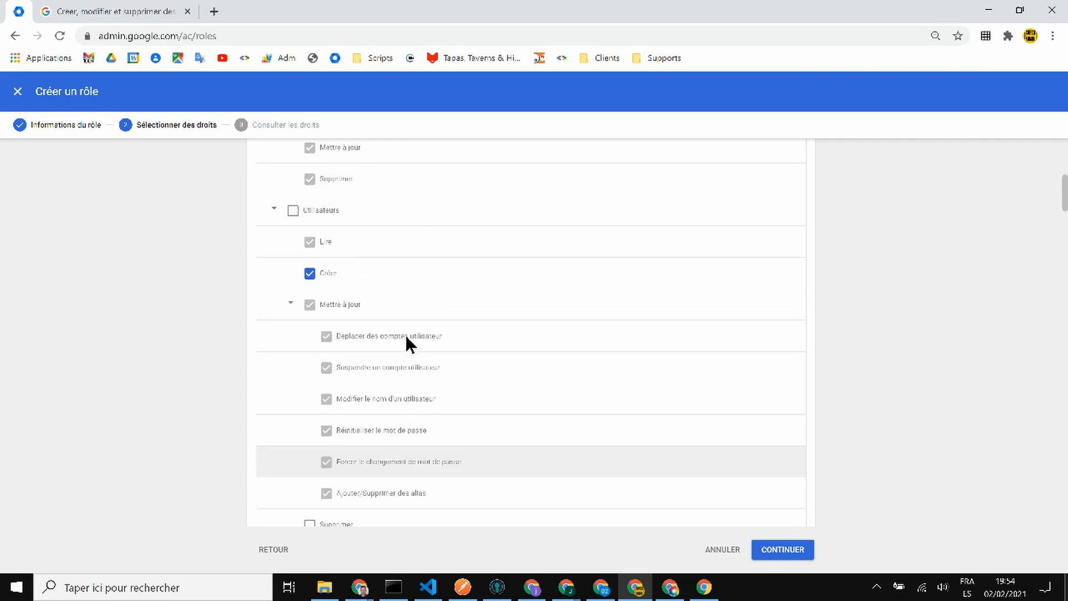
pyautogui.scroll(-3, 405, 335)
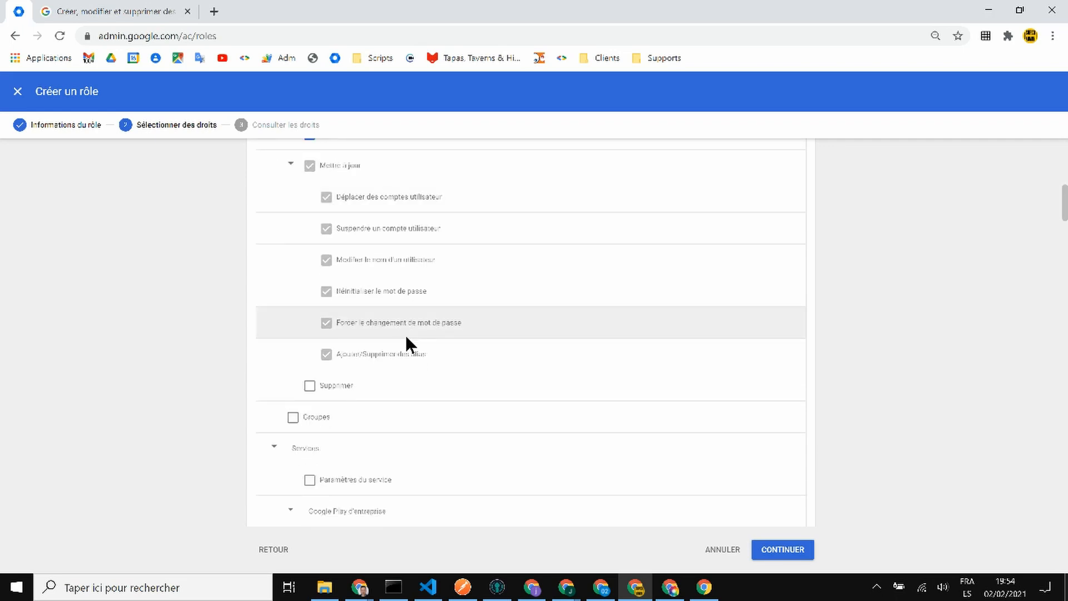
pyautogui.scroll(-1, 406, 335)
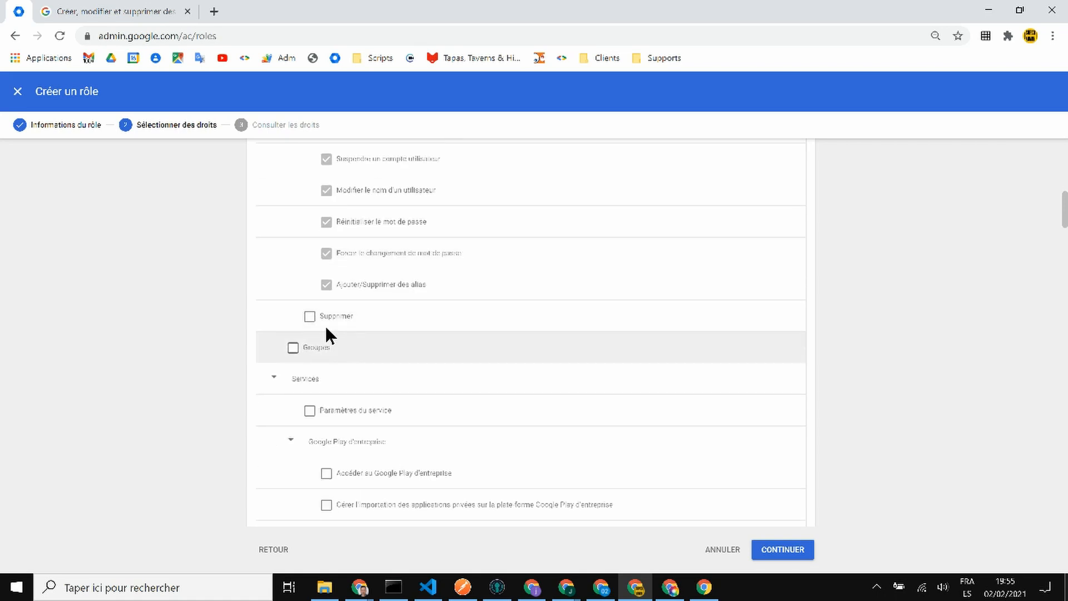
# - Grant the Groupes right to the role
pyautogui.click(292, 349)
pyautogui.scroll(-1, 324, 338)
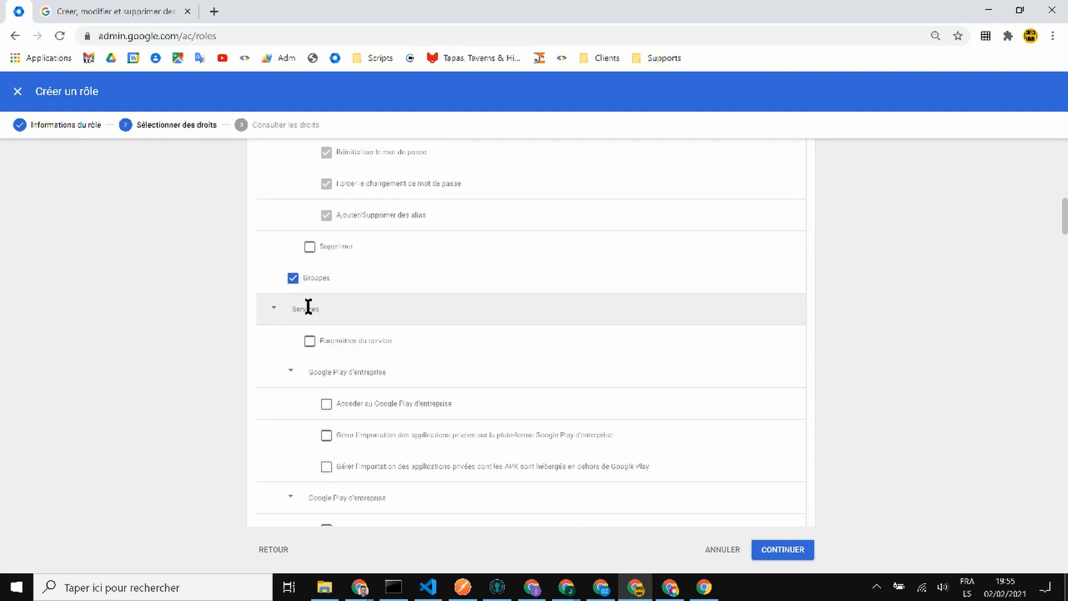
pyautogui.scroll(-3, 309, 307)
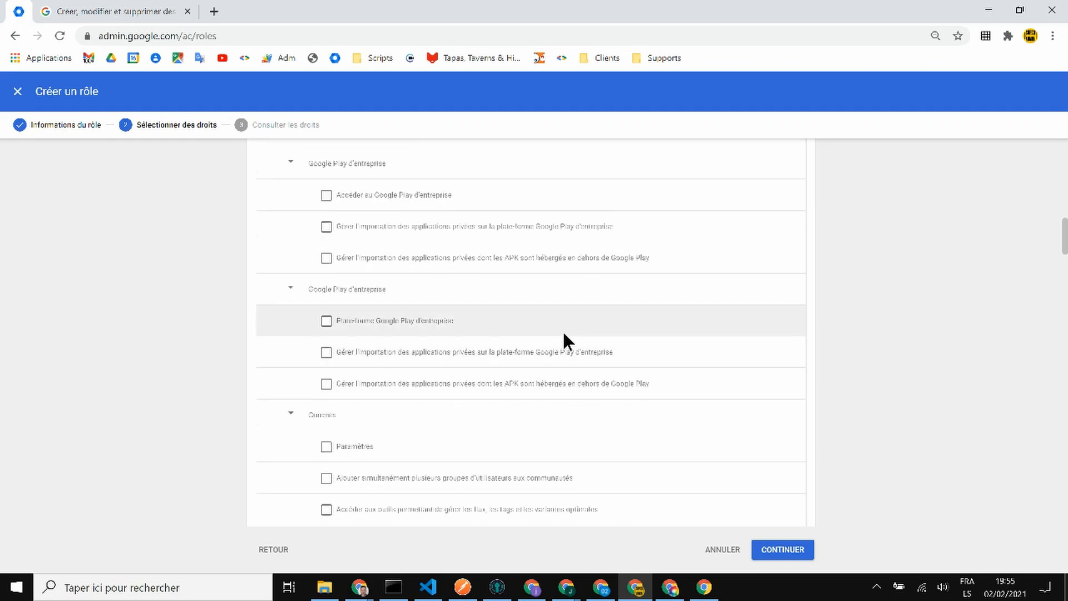
pyautogui.scroll(-4, 563, 334)
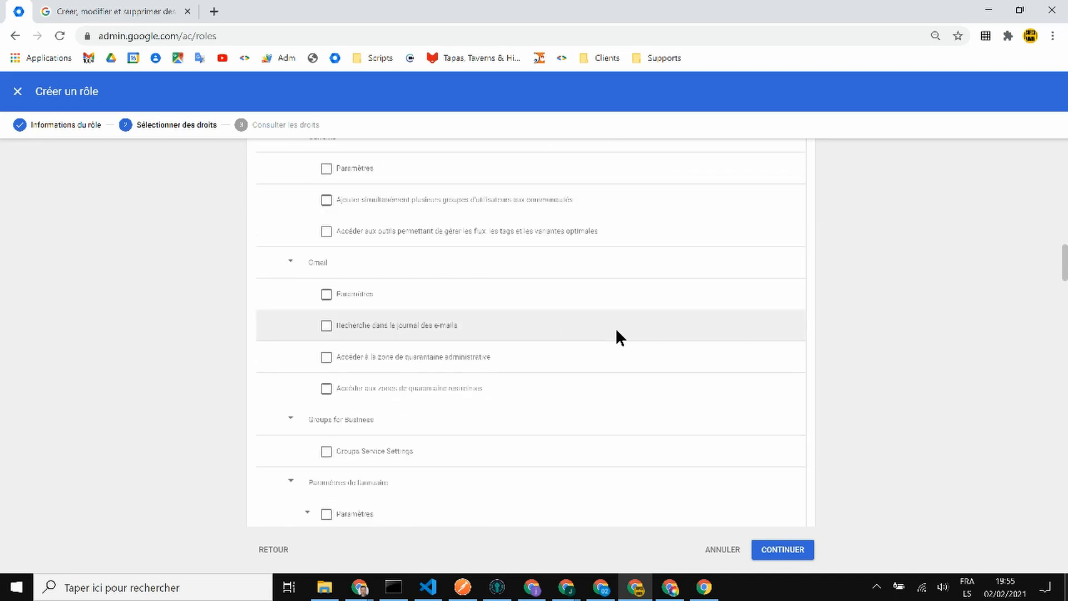
# - Under Gmail, grant only Paramètres, leaving log search and quarantine rights unchecked
pyautogui.click(326, 326)
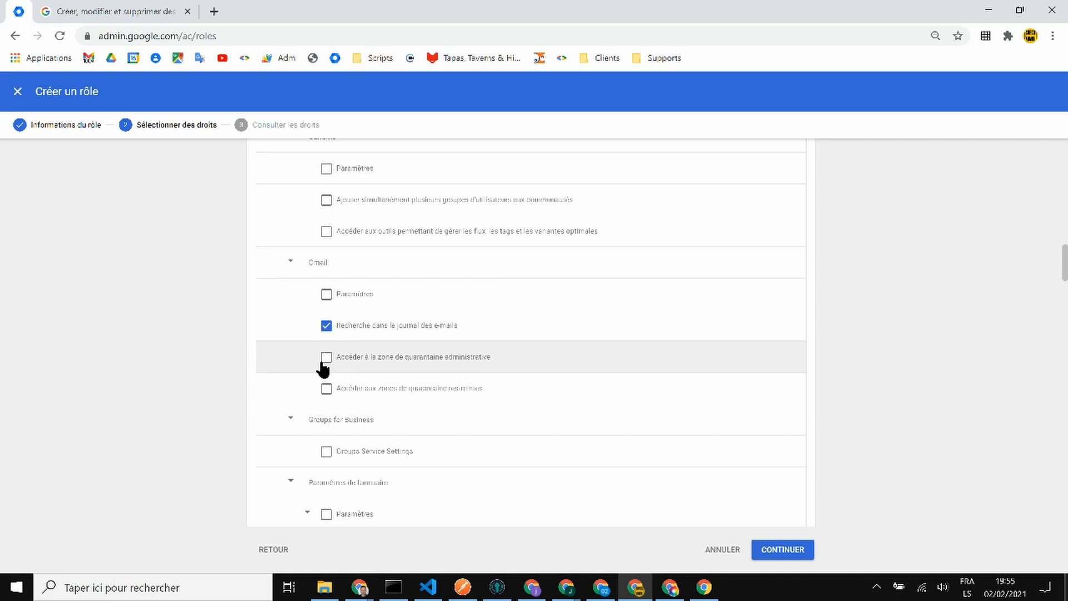
pyautogui.click(324, 362)
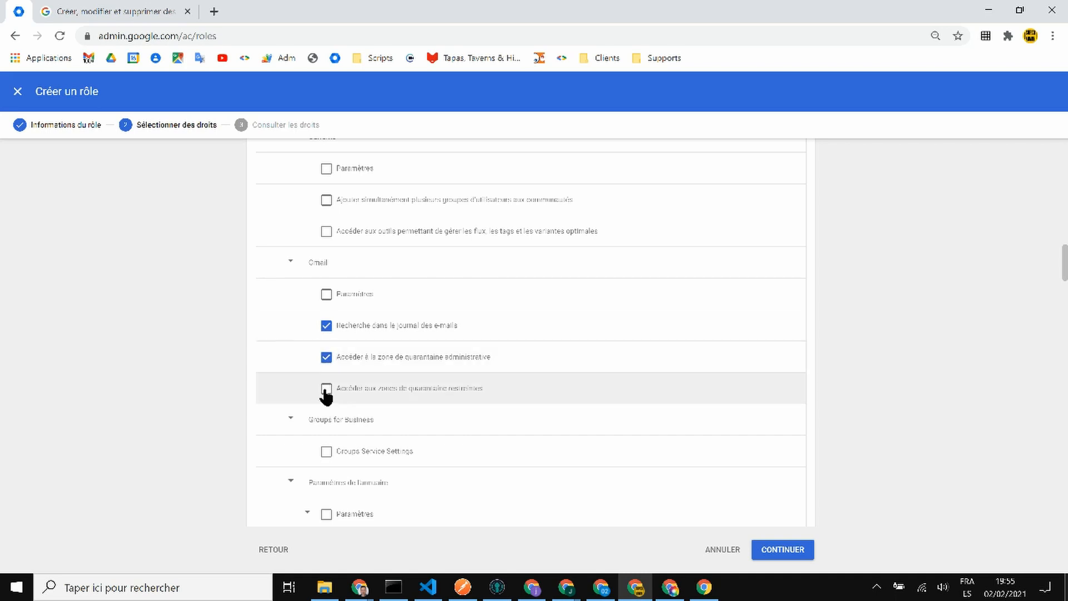
pyautogui.click(327, 390)
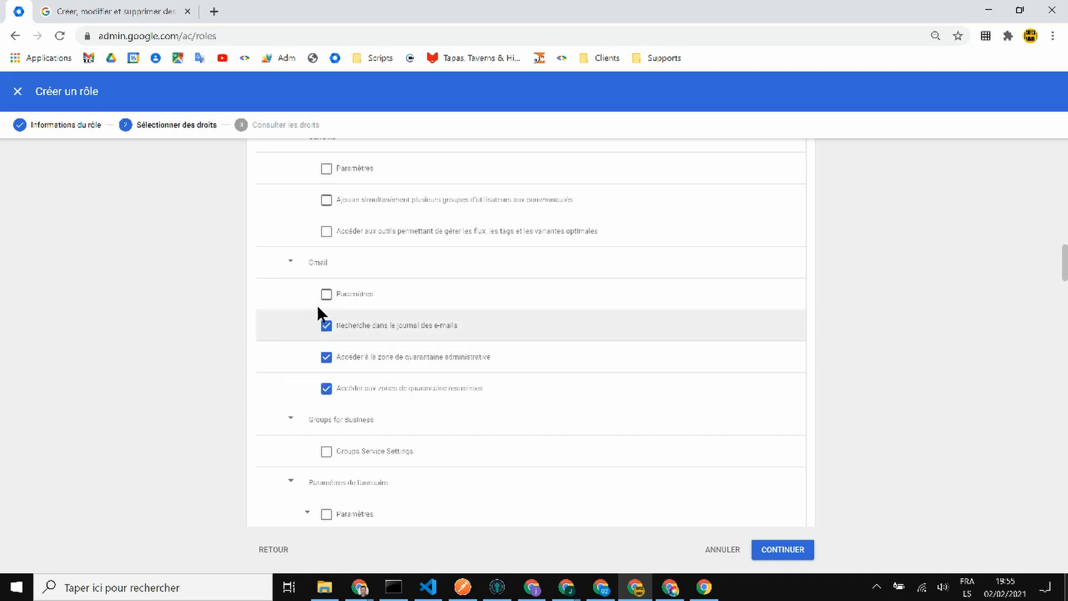
pyautogui.click(325, 329)
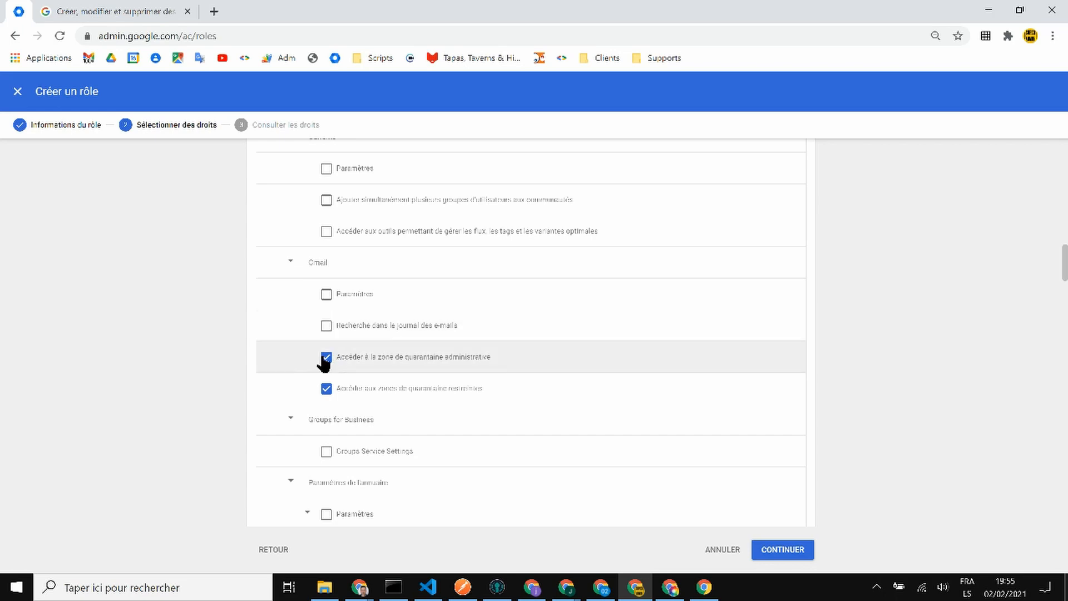
pyautogui.click(326, 360)
pyautogui.click(326, 387)
pyautogui.click(326, 295)
# - Further down the privileges list, grant the Assistance right
pyautogui.scroll(-1, 507, 306)
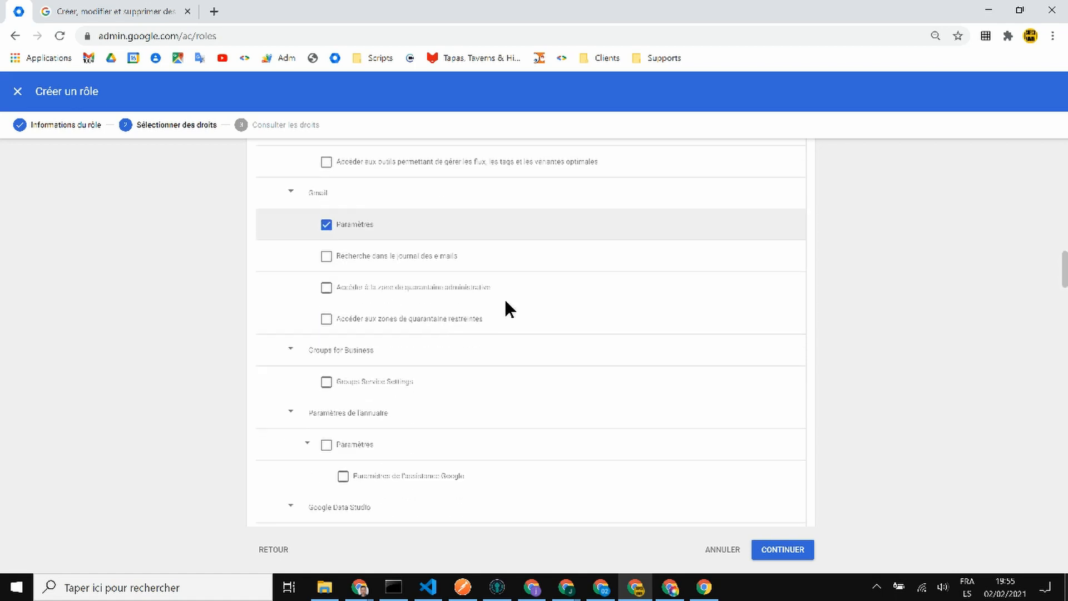
pyautogui.scroll(-3, 506, 306)
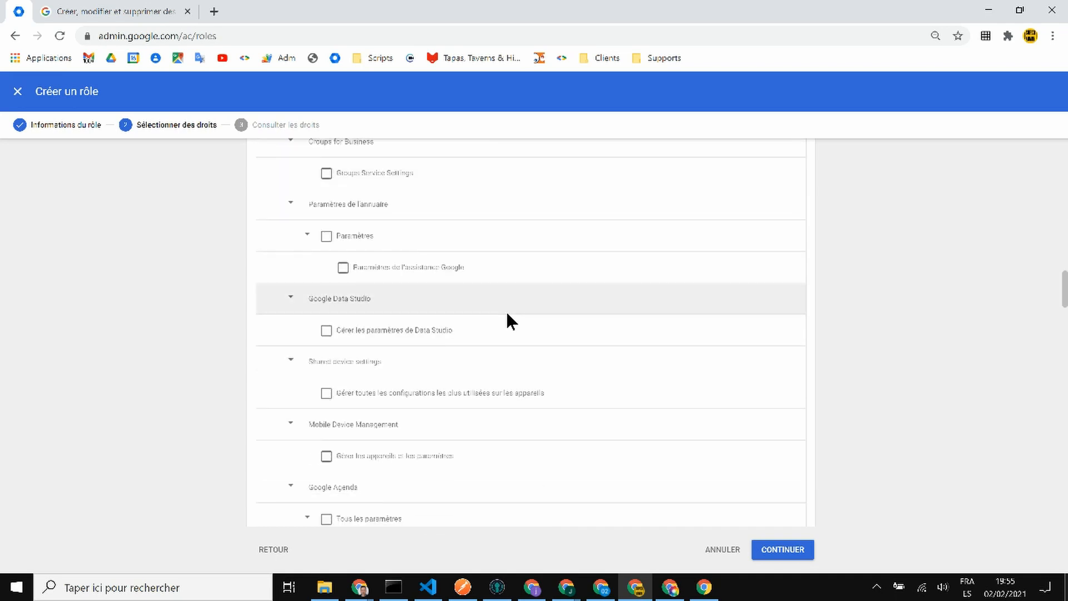
pyautogui.scroll(-4, 508, 315)
pyautogui.scroll(-1, 527, 312)
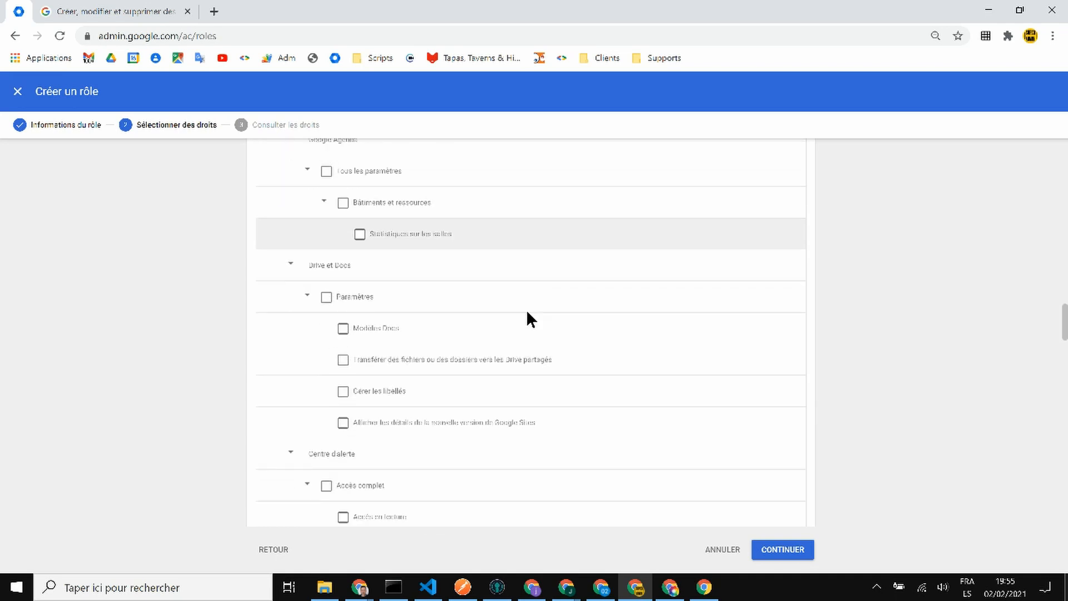
pyautogui.scroll(-1, 526, 312)
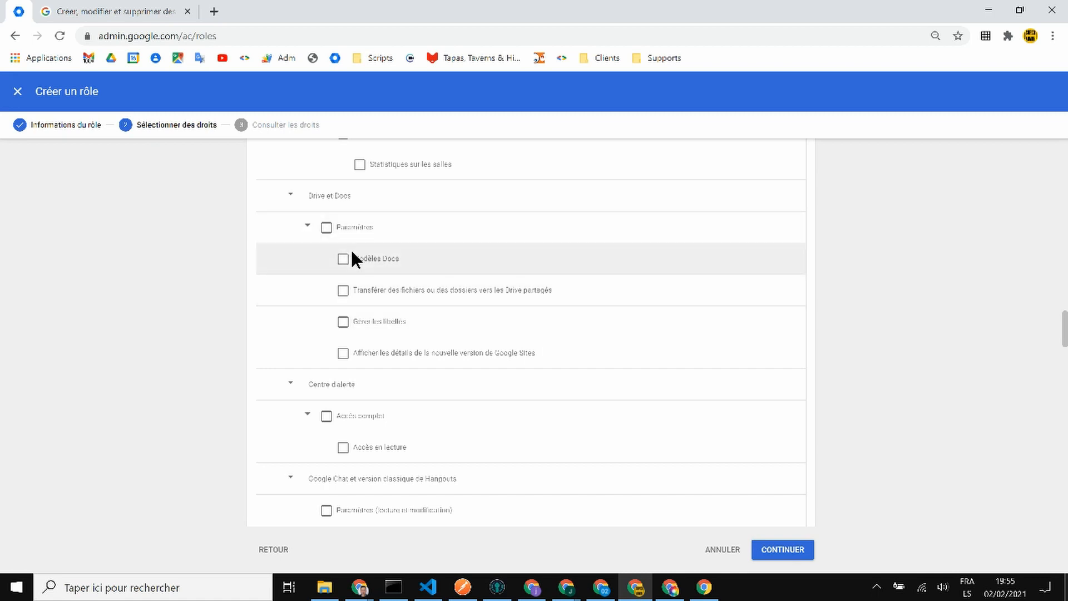
pyautogui.scroll(-4, 405, 312)
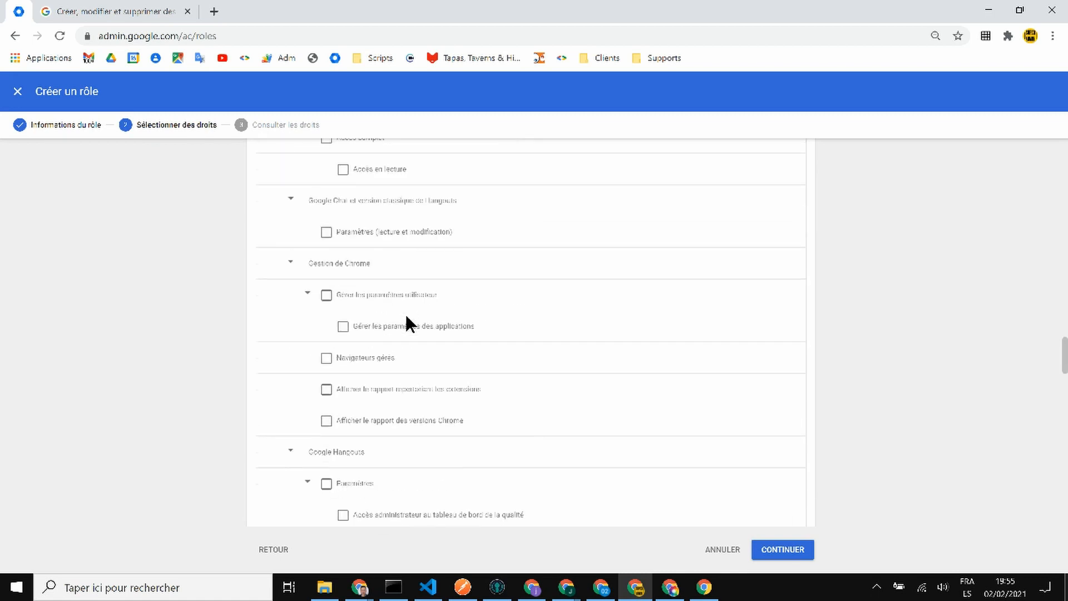
pyautogui.scroll(-4, 334, 292)
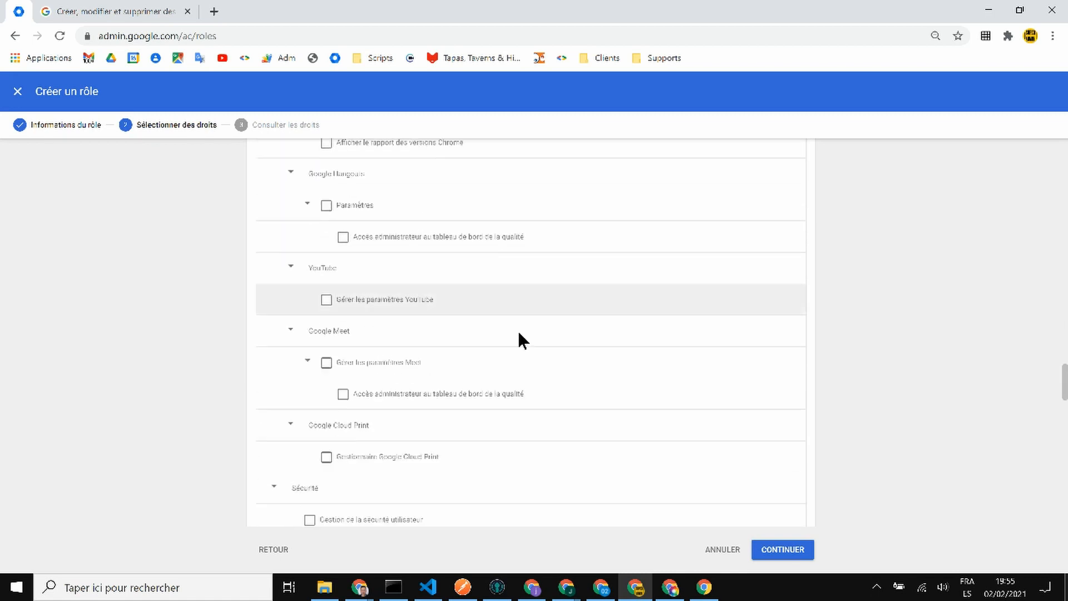
pyautogui.scroll(-2, 565, 300)
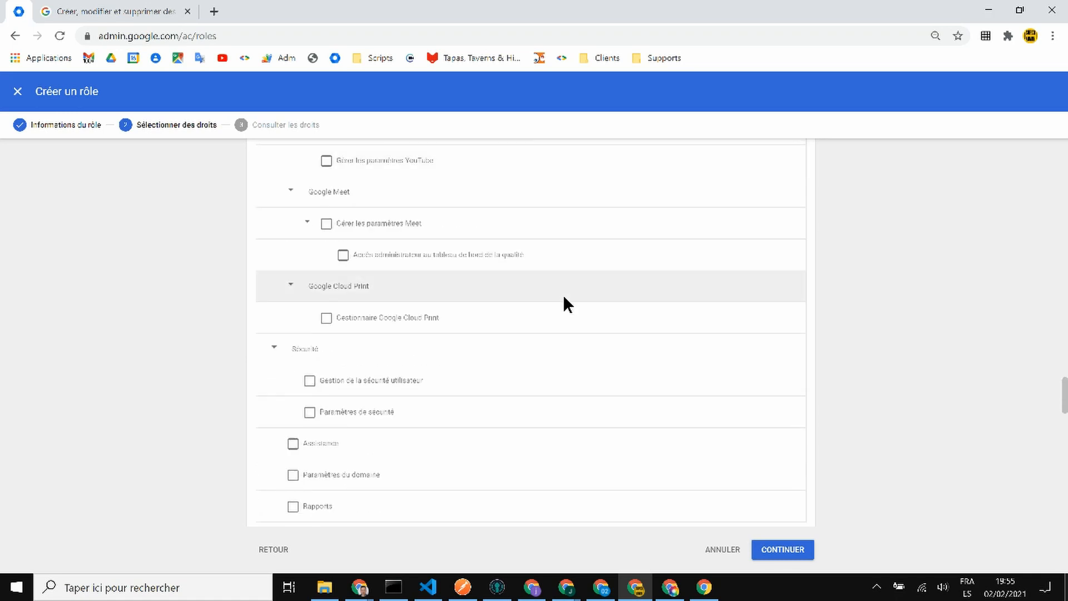
pyautogui.scroll(-2, 564, 297)
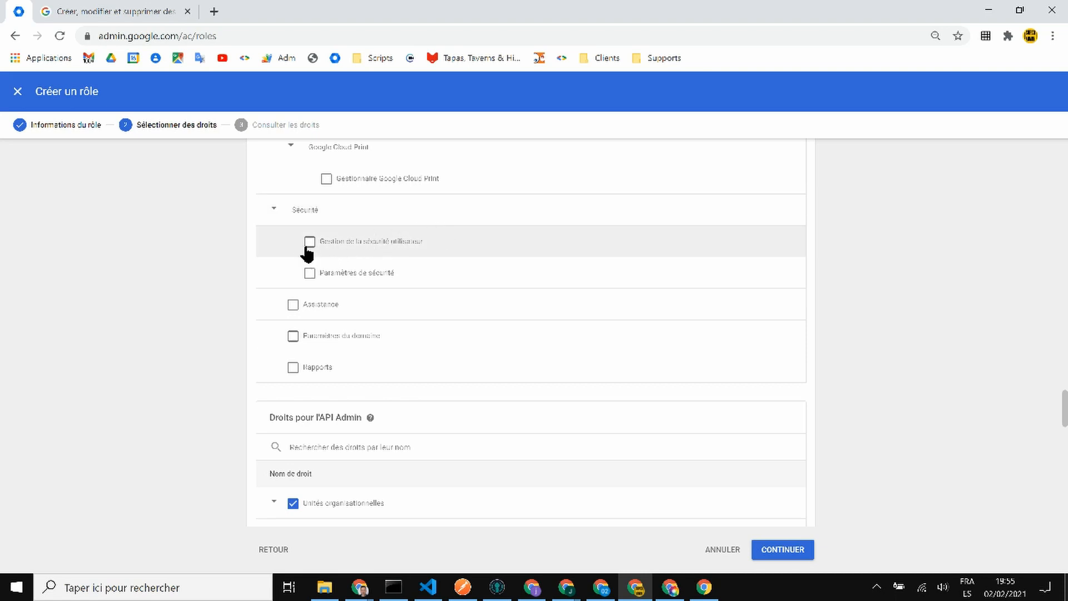
pyautogui.click(294, 306)
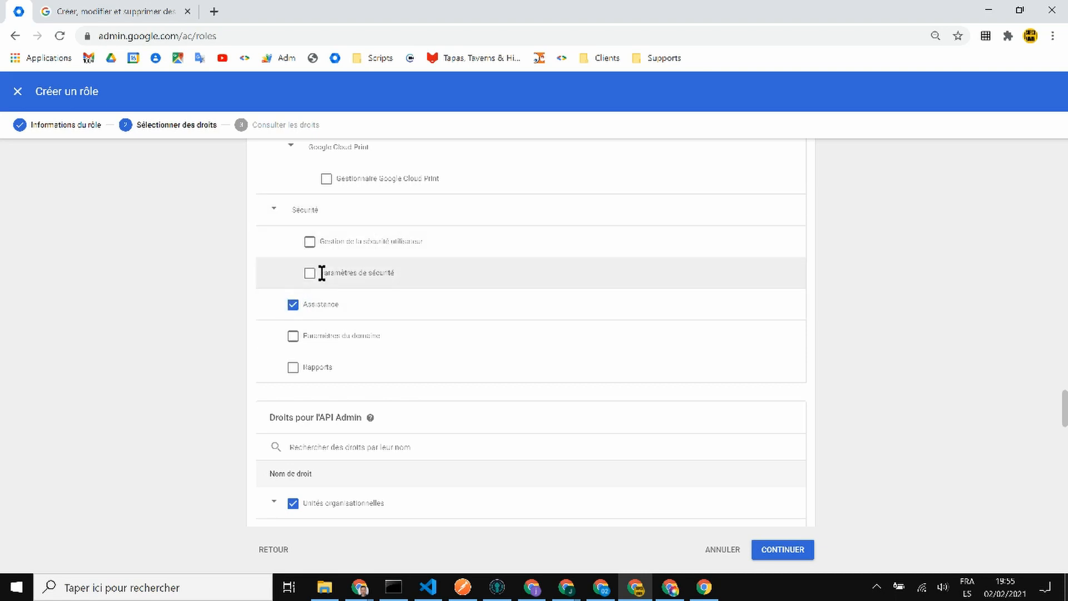
# - Grant Role test the Sécurité right Gestion de la sécurité utilisateur, then review all 38 selected rights
pyautogui.click(308, 243)
pyautogui.scroll(-10, 446, 267)
pyautogui.scroll(-8, 484, 339)
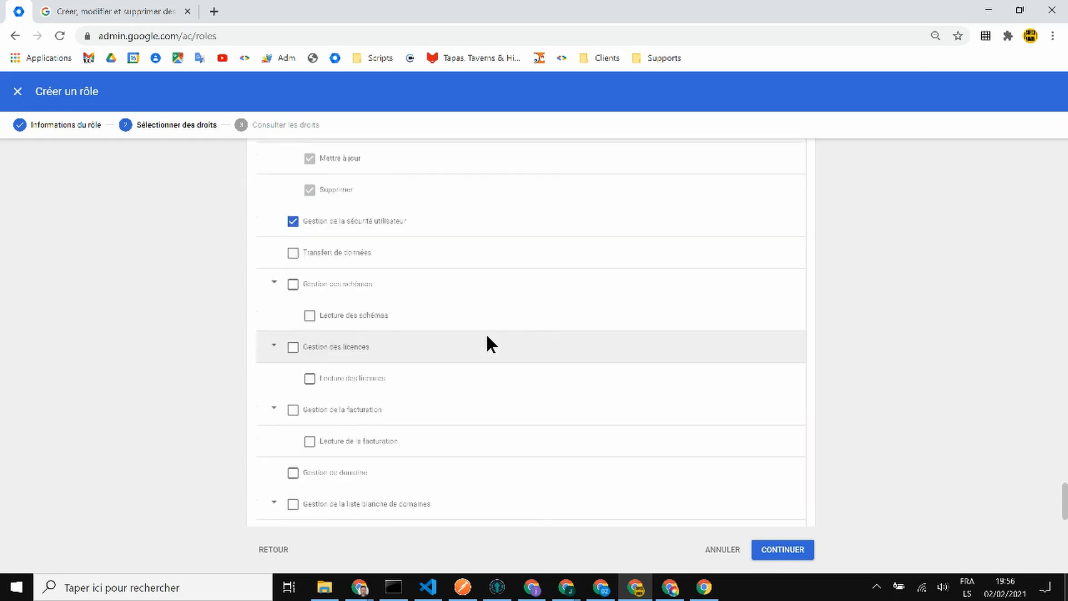
pyautogui.scroll(20, 487, 336)
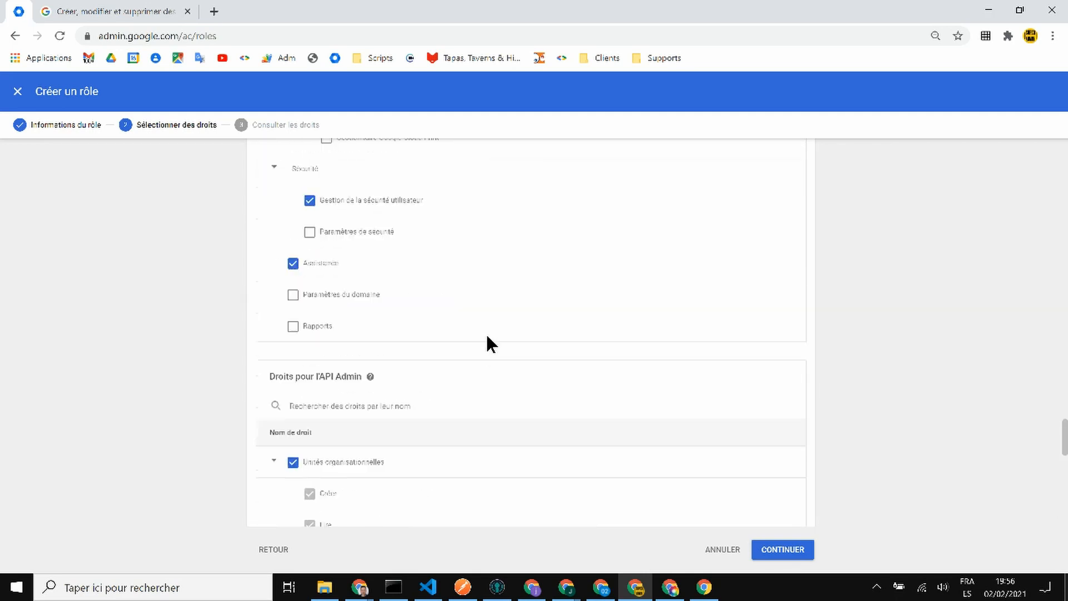
pyautogui.scroll(15, 486, 332)
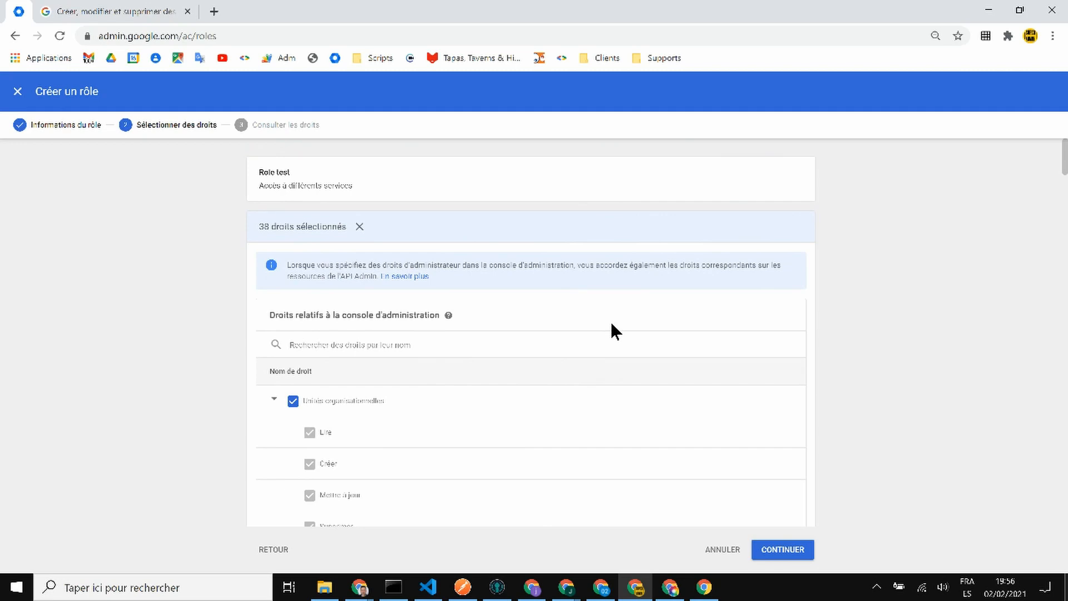
pyautogui.scroll(-12, 611, 331)
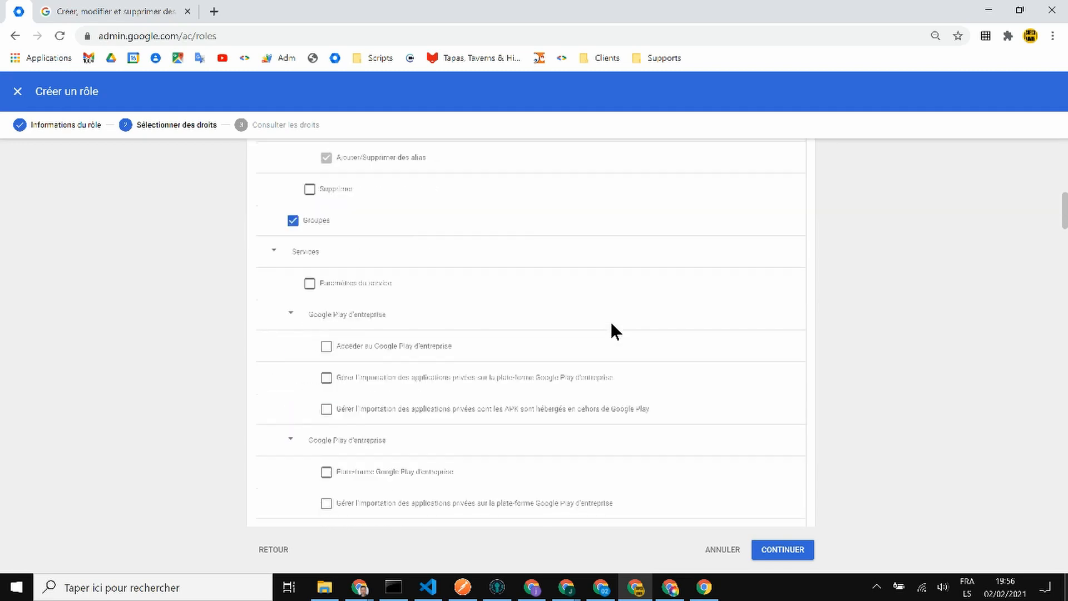
pyautogui.scroll(4, 611, 331)
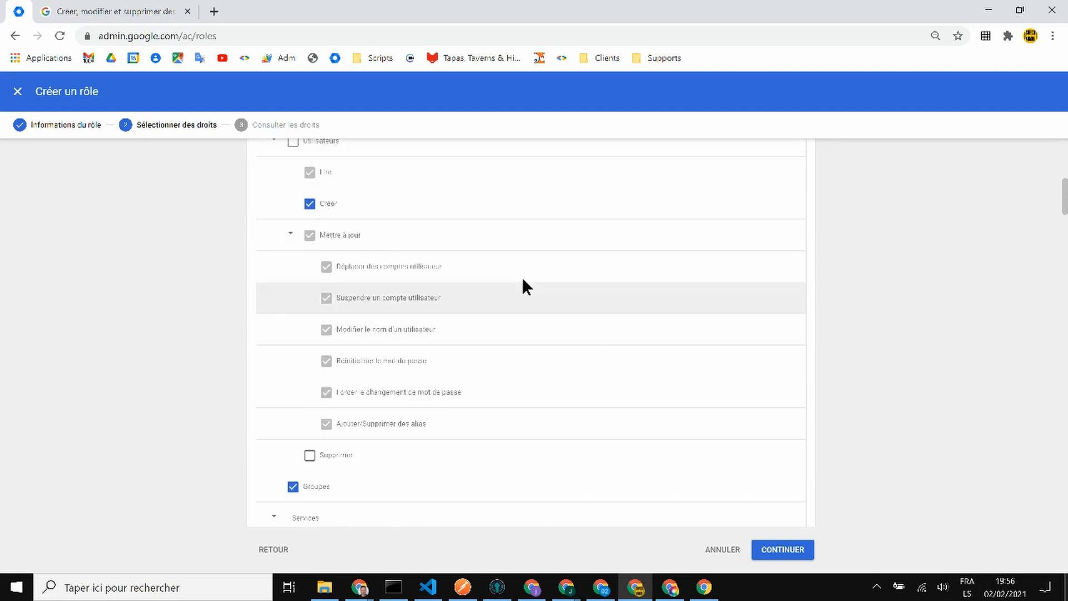
pyautogui.scroll(2, 358, 232)
pyautogui.scroll(-1, 320, 473)
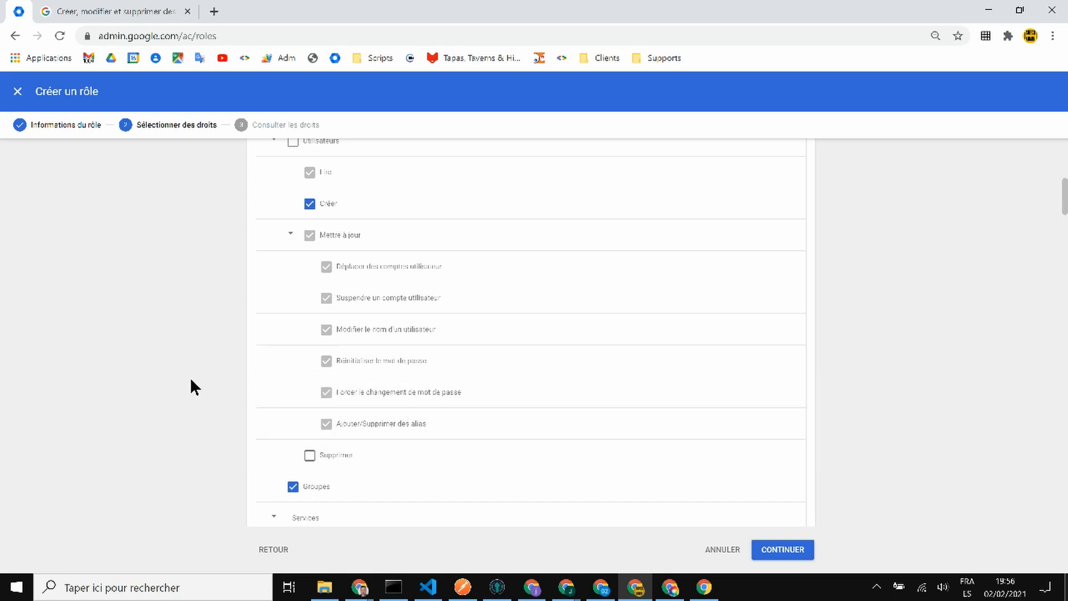
pyautogui.scroll(10, 191, 381)
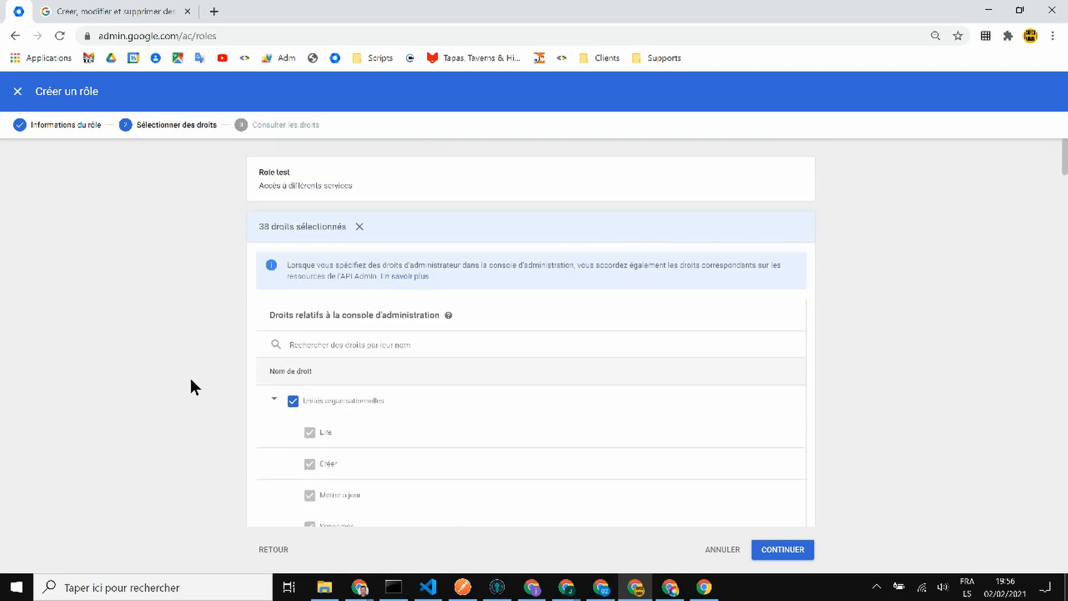